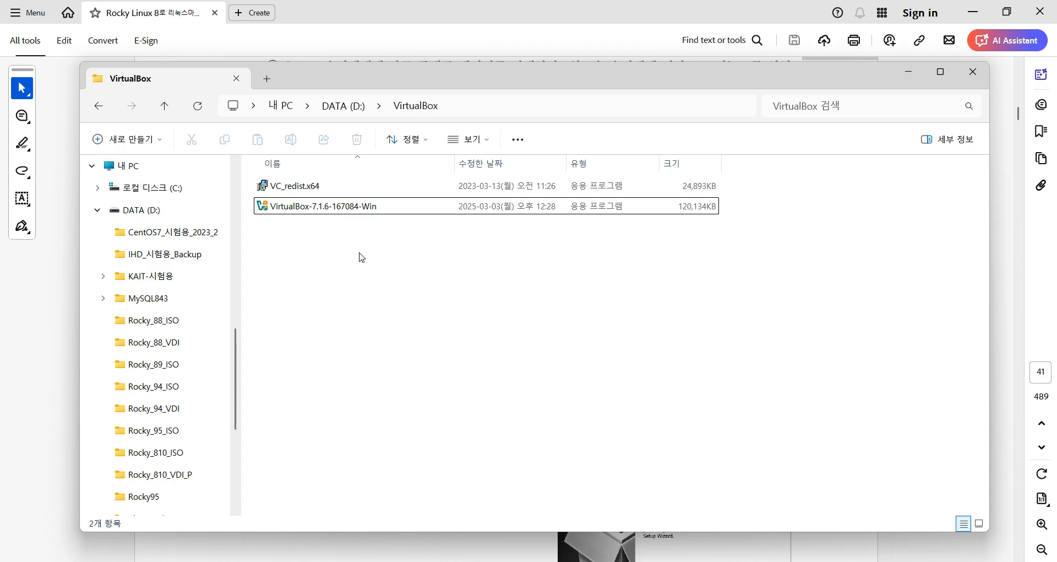
- Run the VirtualBox-7.1.6-167084-Win installer, allow it to start, and continue past the welcome page to the license agreement
{"action": "double_click", "coordinate": [368, 206]}
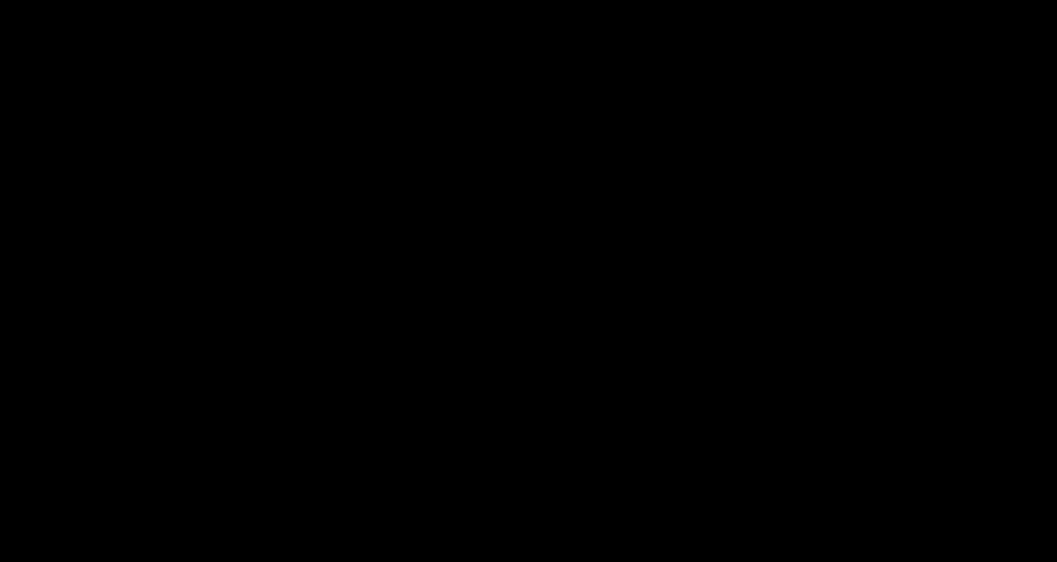
{"action": "left_click", "coordinate": [480, 401]}
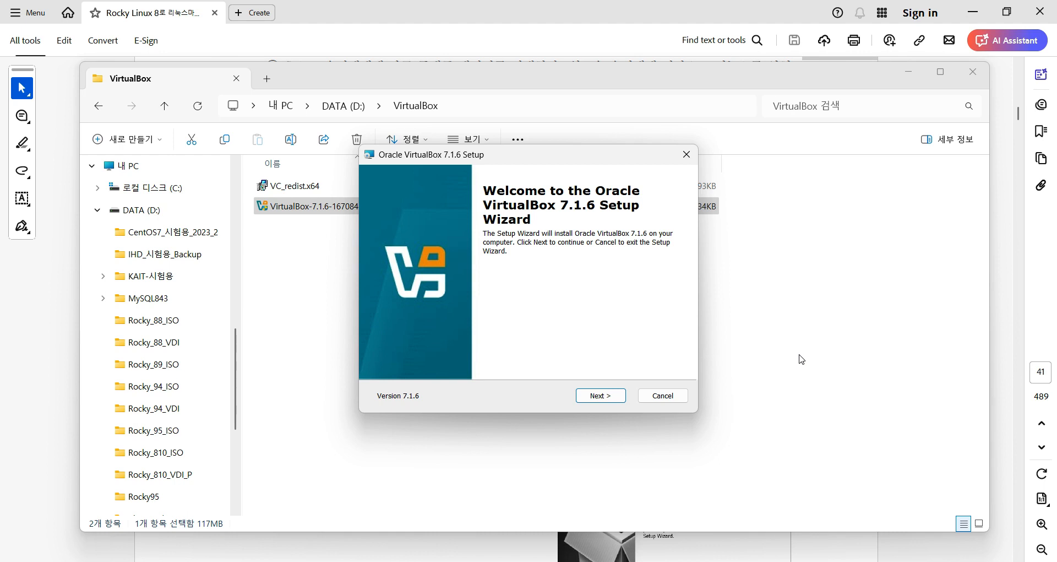
{"action": "left_click", "coordinate": [606, 397]}
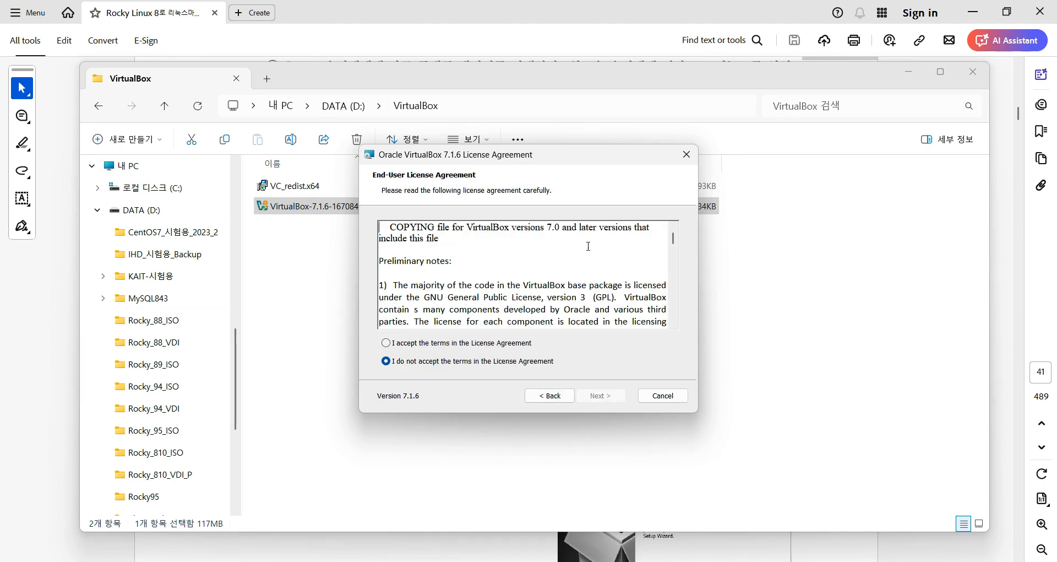
- Read the note on page 41 of the PDF guide about installing the Microsoft Visual C++ redistributable package
{"action": "left_click", "coordinate": [920, 546]}
{"action": "scroll", "coordinate": [934, 361], "scroll_direction": "down", "scroll_amount": 4}
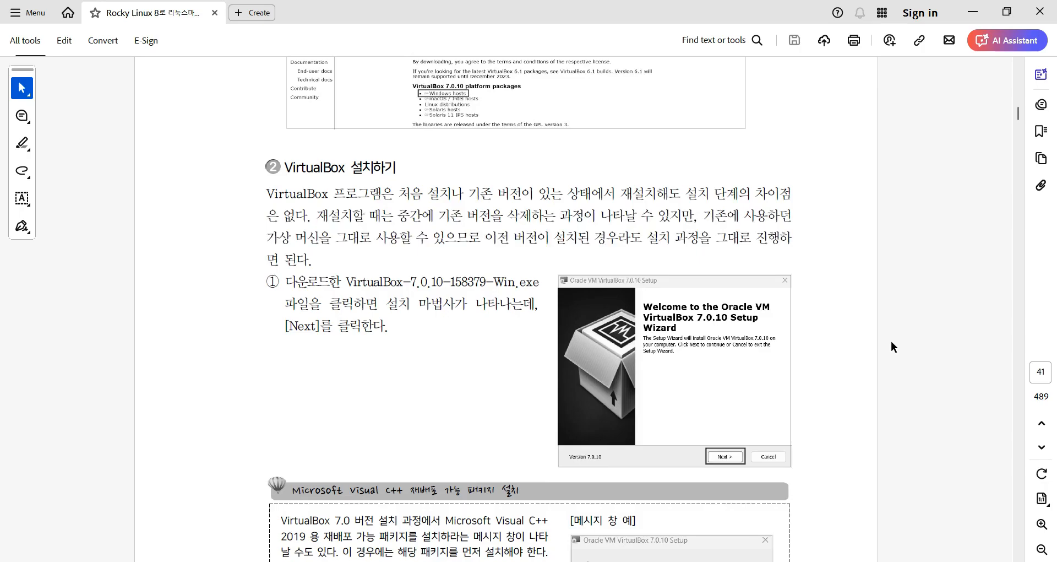
{"action": "scroll", "coordinate": [892, 342], "scroll_direction": "down", "scroll_amount": 3}
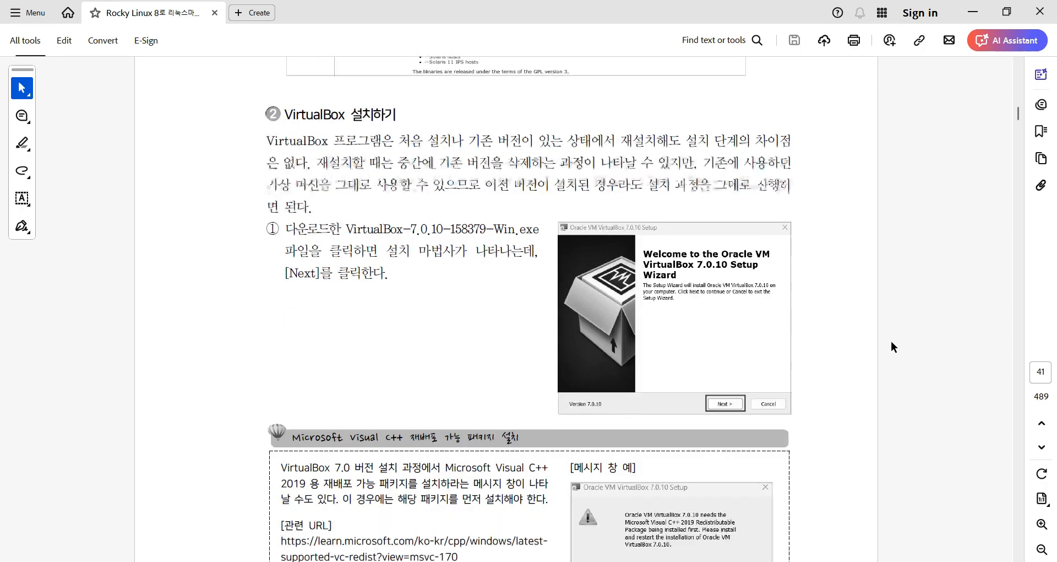
{"action": "scroll", "coordinate": [891, 342], "scroll_direction": "down", "scroll_amount": 1}
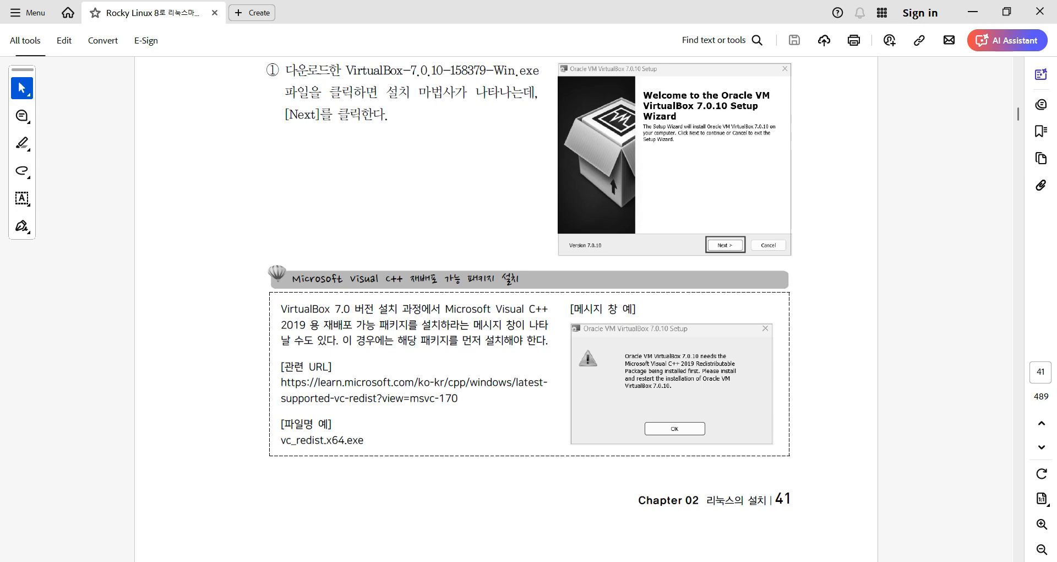
- Switch to the web browser and open google.com
{"action": "left_click_drag", "start_coordinate": [0, 110], "coordinate": [553, 173]}
{"action": "double_click", "coordinate": [687, 168]}
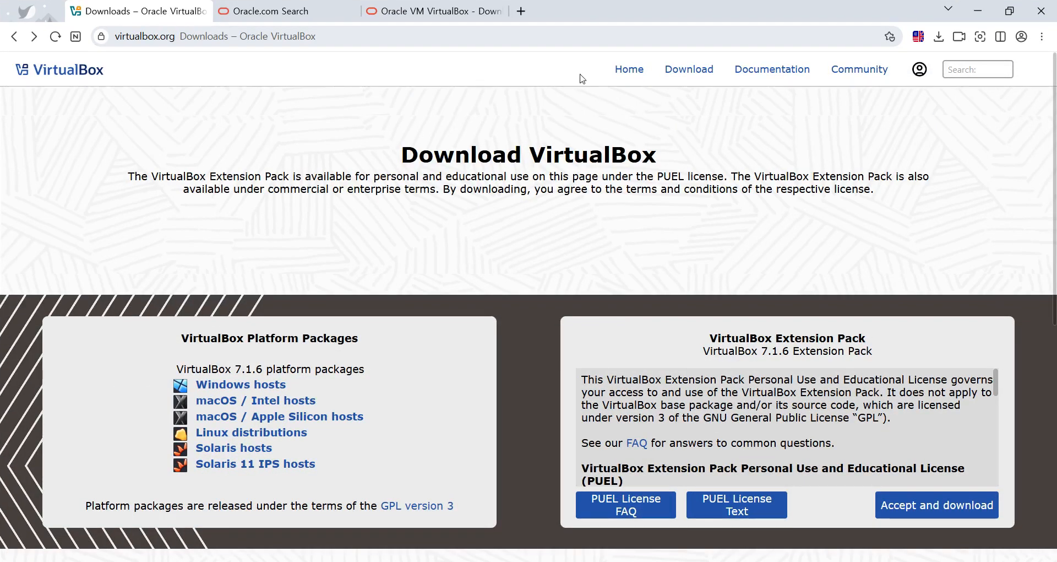
{"action": "left_click", "coordinate": [582, 34]}
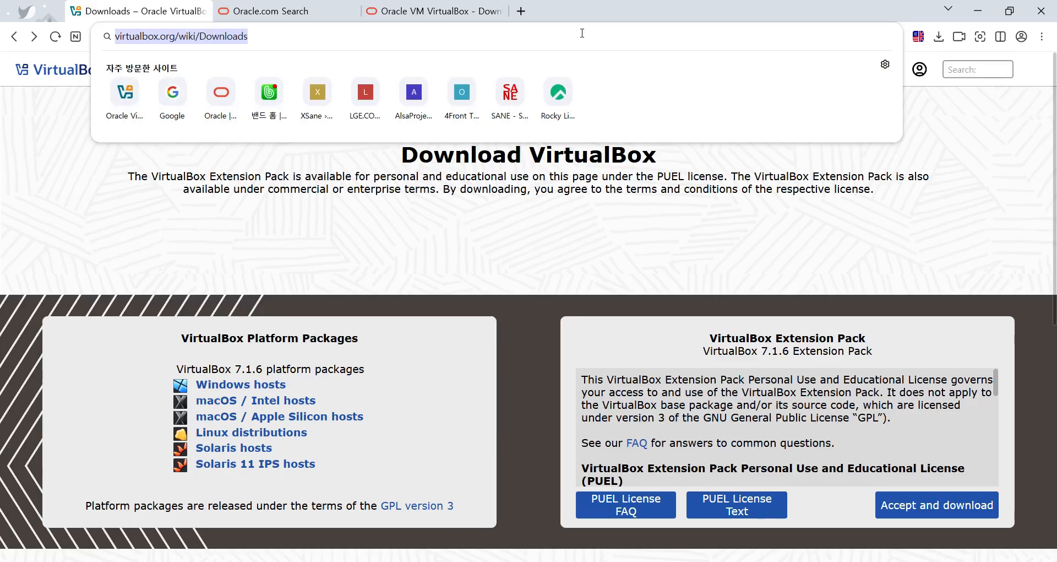
{"action": "type", "text": "google.com"}
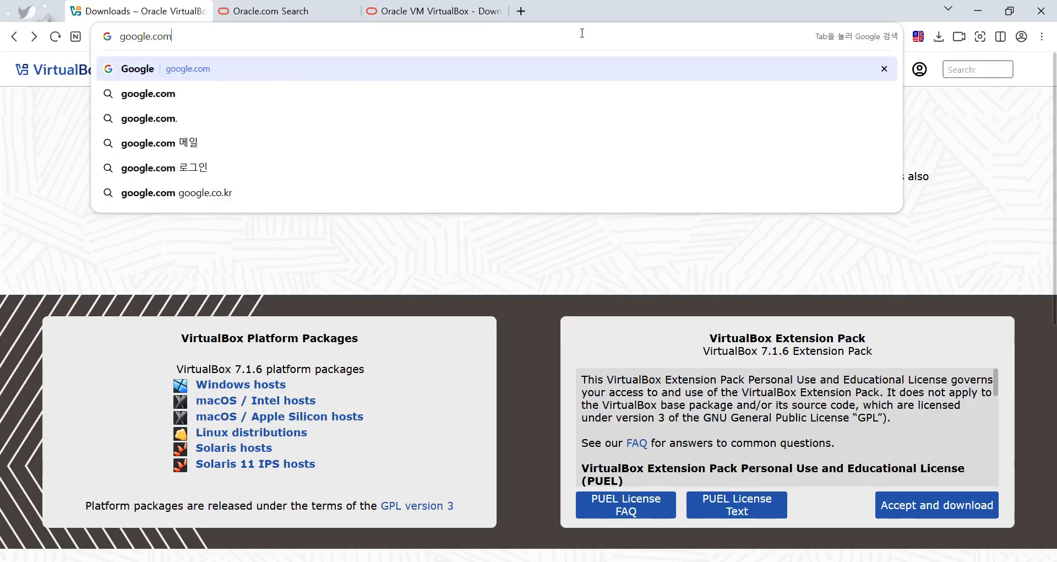
{"action": "key", "text": "Return"}
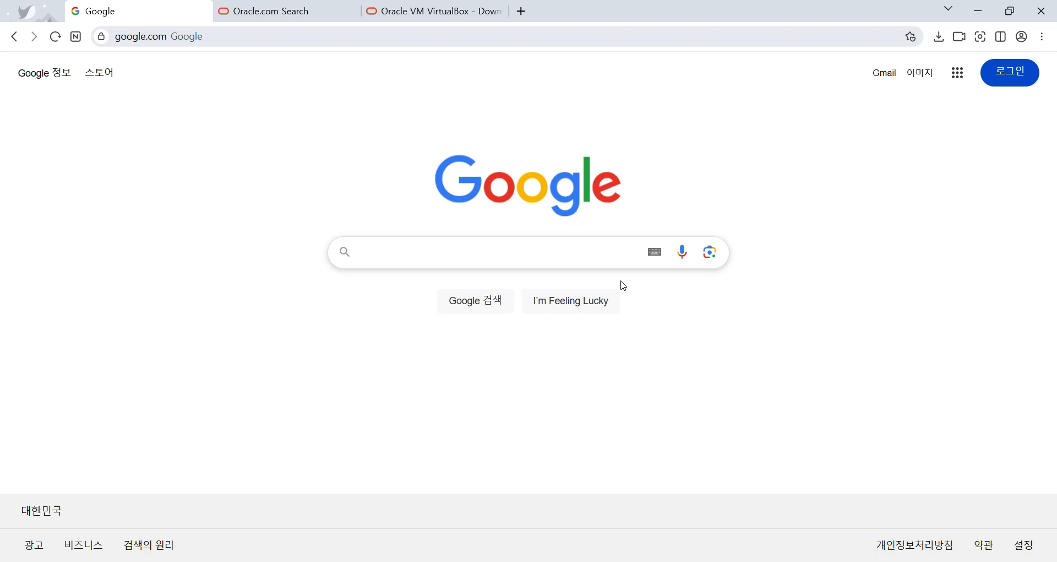
- Search Google for vc_redist.x64.exe
{"action": "type", "text": "v"}
{"action": "key", "text": "BackSpace"}
{"action": "type", "text": "vc"}
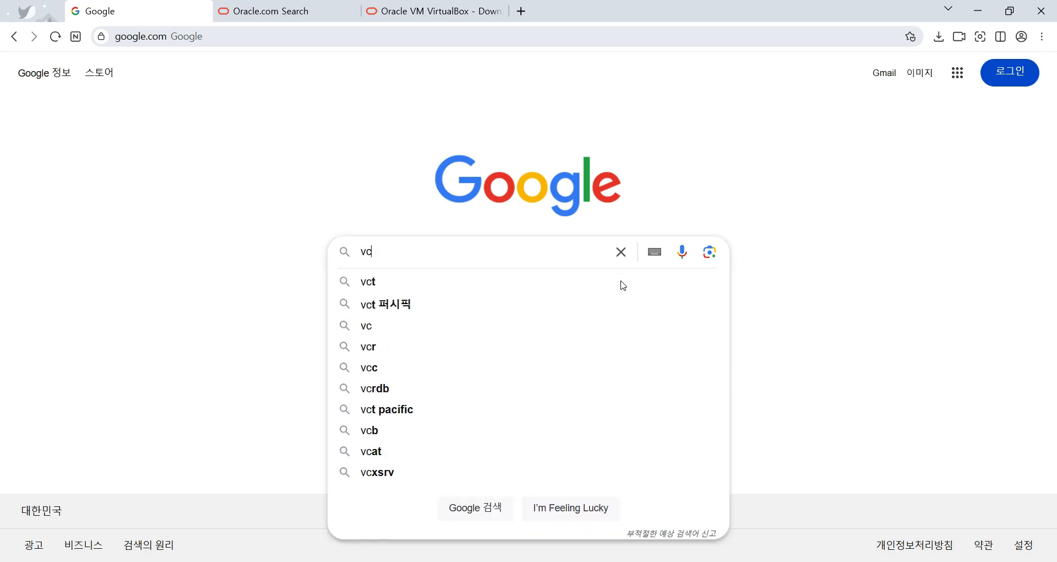
{"action": "type", "text": "_r"}
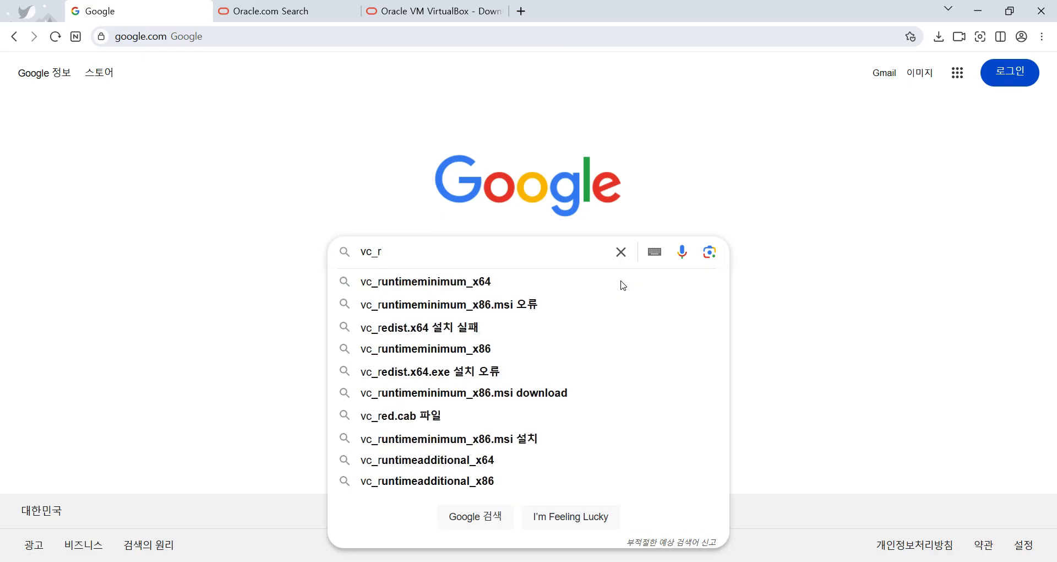
{"action": "type", "text": "edist"}
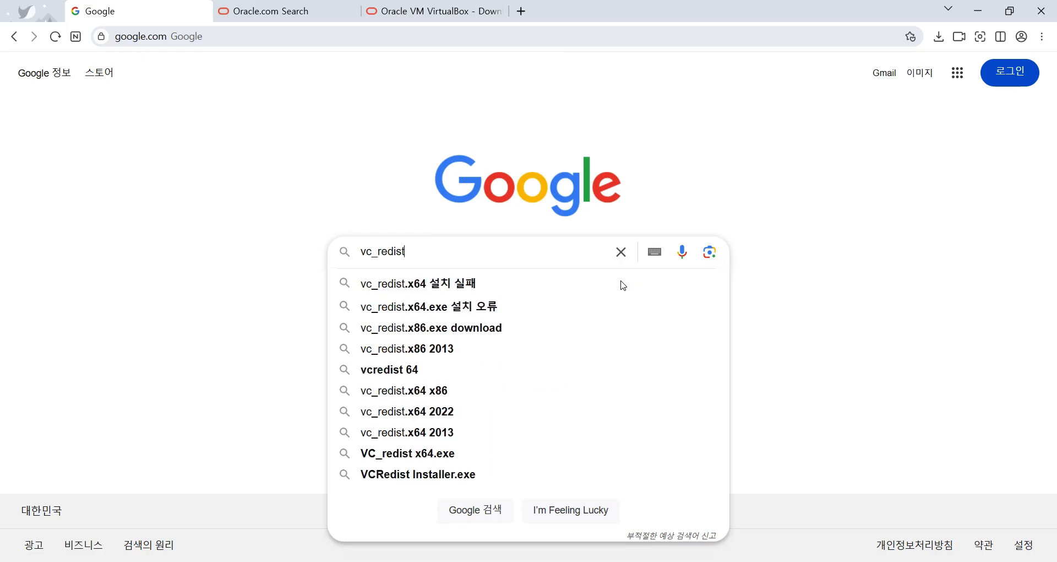
{"action": "type", "text": ".x"}
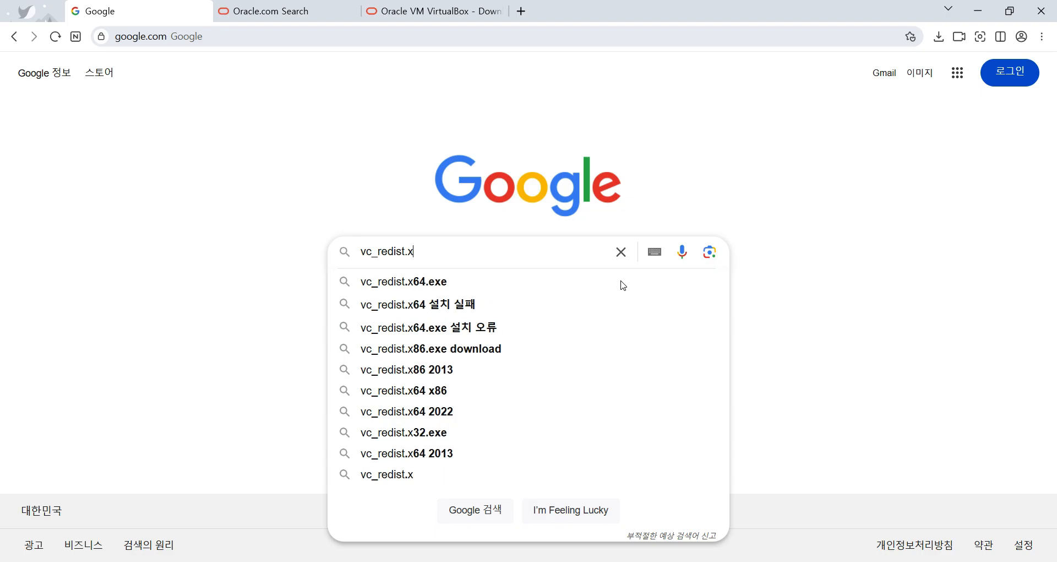
{"action": "type", "text": "64.exe"}
{"action": "key", "text": "Return"}
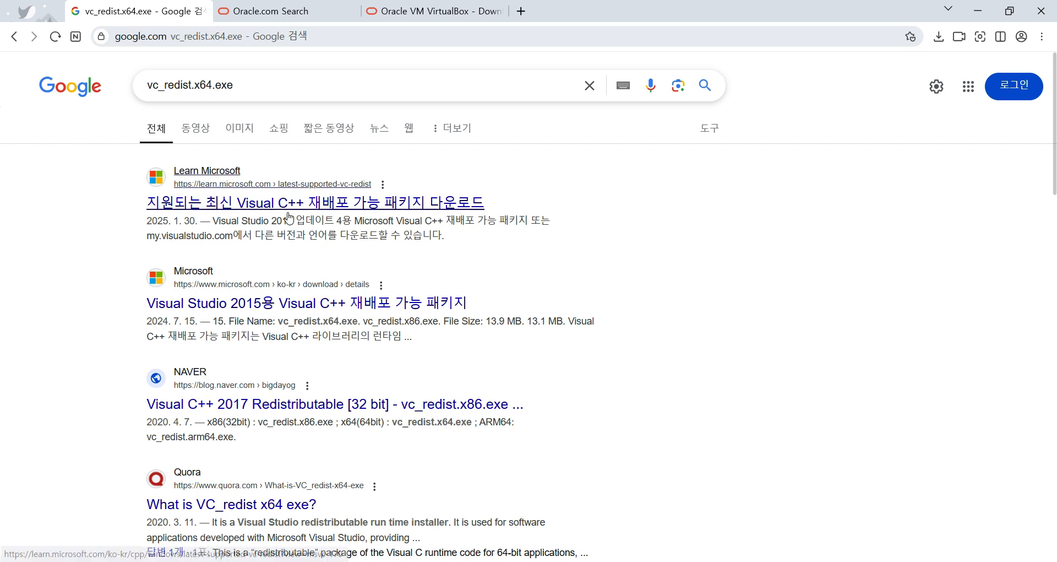
- Examine the redistributable download links by architecture on the Microsoft Learn Visual C++ page, and return to the VirtualBox setup wizard
{"action": "left_click", "coordinate": [419, 210]}
{"action": "scroll", "coordinate": [595, 289], "scroll_direction": "down", "scroll_amount": 8}
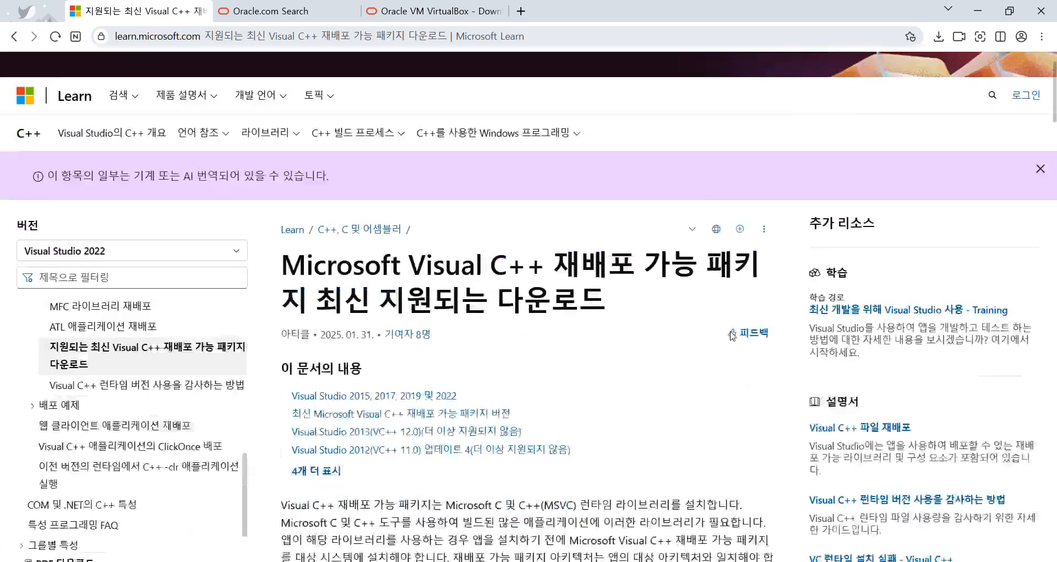
{"action": "scroll", "coordinate": [542, 237], "scroll_direction": "down", "scroll_amount": 10}
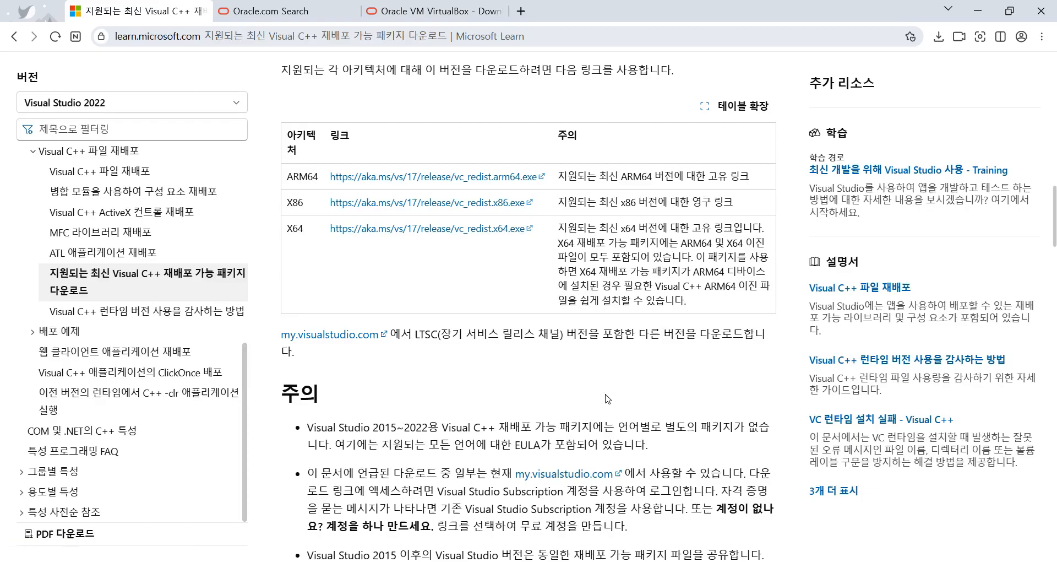
{"action": "left_click", "coordinate": [978, 11]}
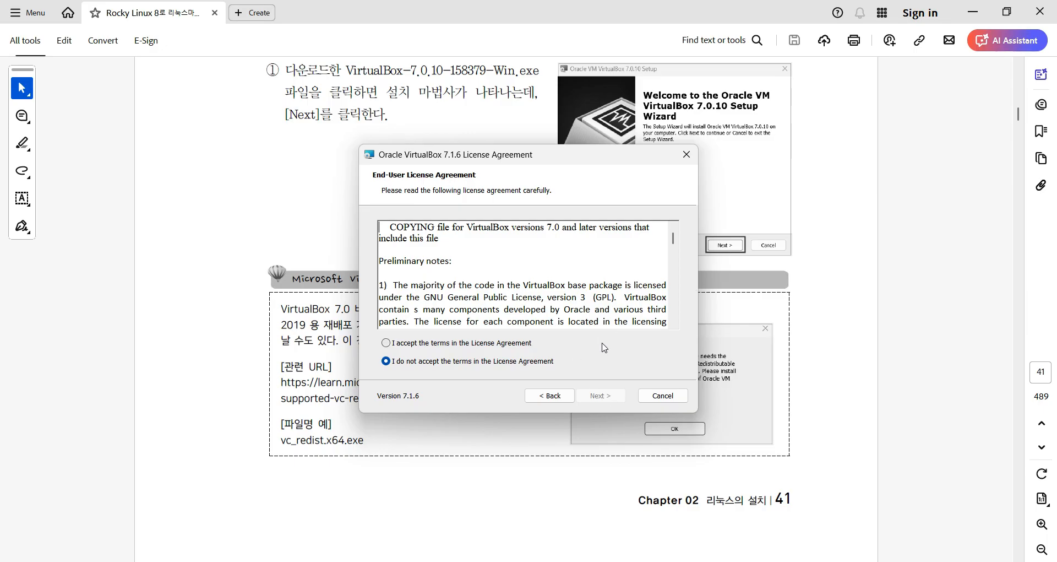
- Accept the VirtualBox license terms and keep the default features and install location C:\Program Files\Oracle\VirtualBox
{"action": "left_click", "coordinate": [386, 343]}
{"action": "left_click", "coordinate": [615, 400]}
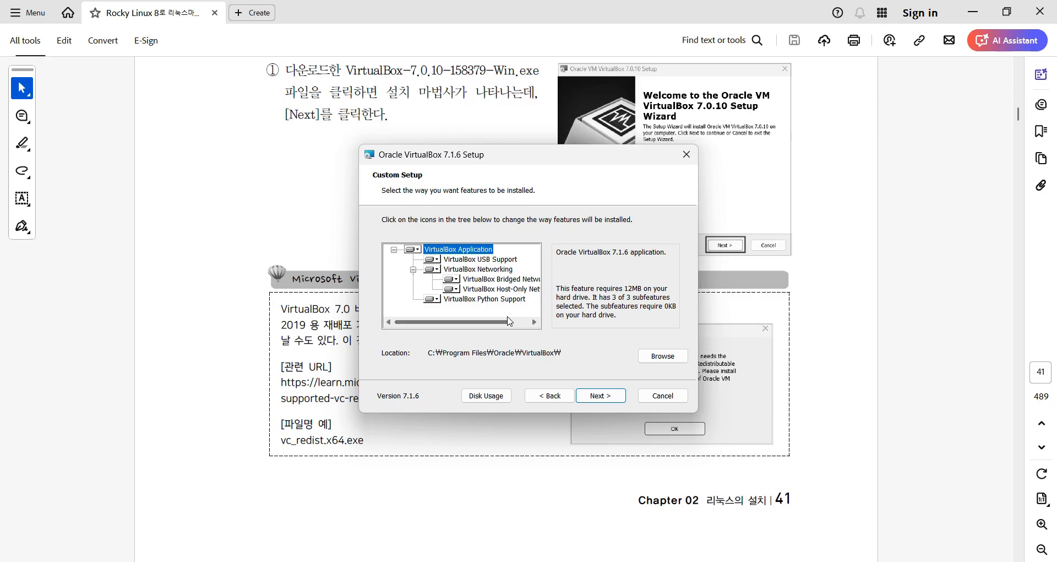
{"action": "left_click", "coordinate": [602, 395]}
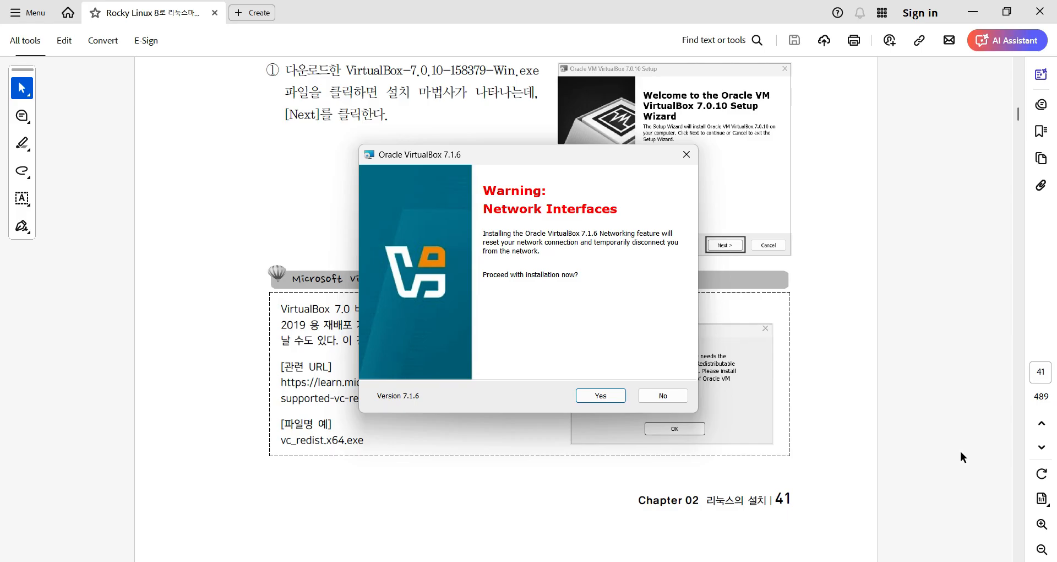
- Agree to proceed despite the network interfaces and missing Python dependencies warnings, keeping all start menu, shortcut and file association options
{"action": "left_click", "coordinate": [614, 400]}
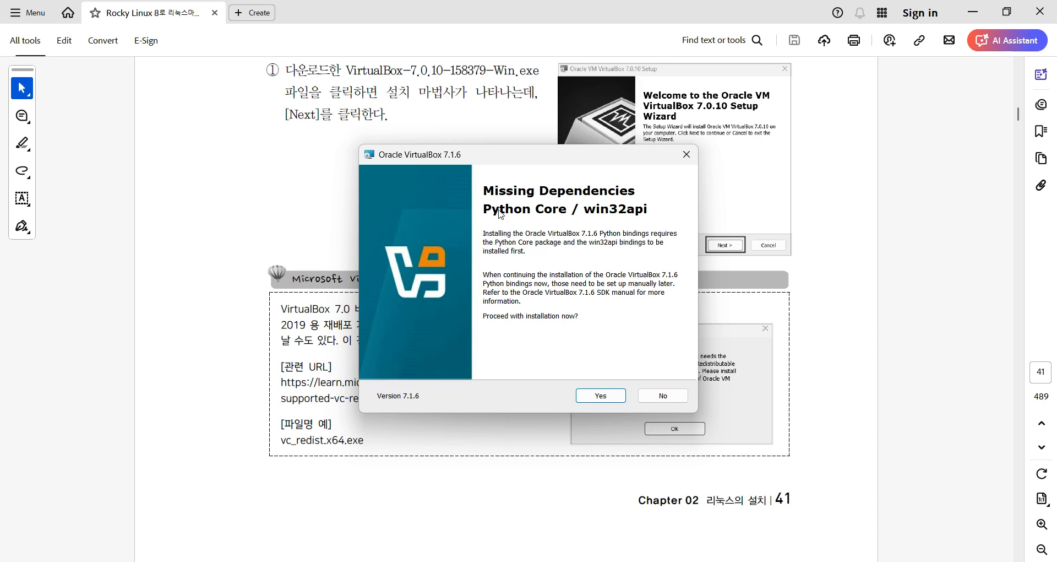
{"action": "left_click", "coordinate": [608, 398]}
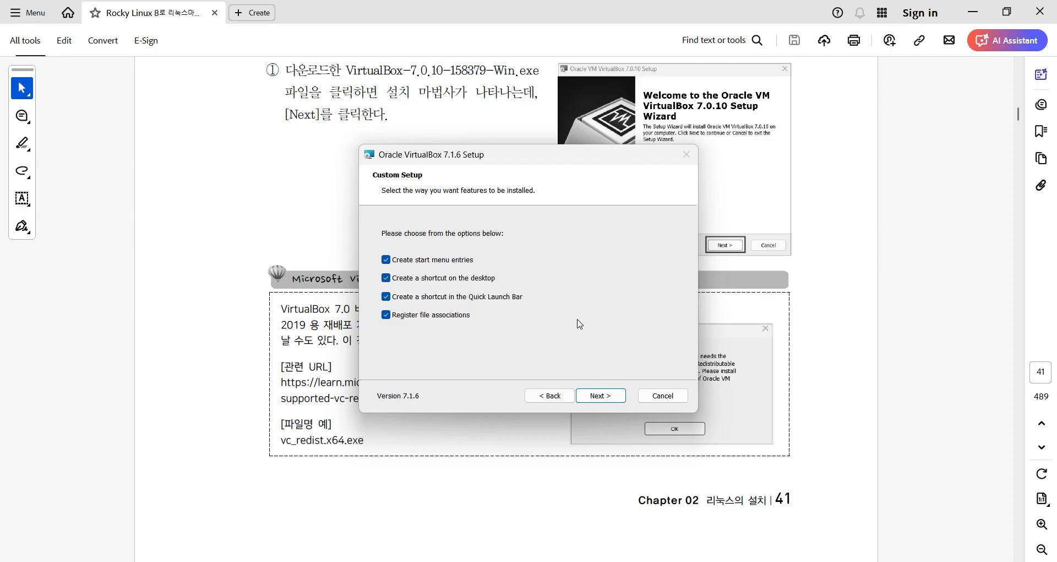
{"action": "left_click", "coordinate": [608, 403]}
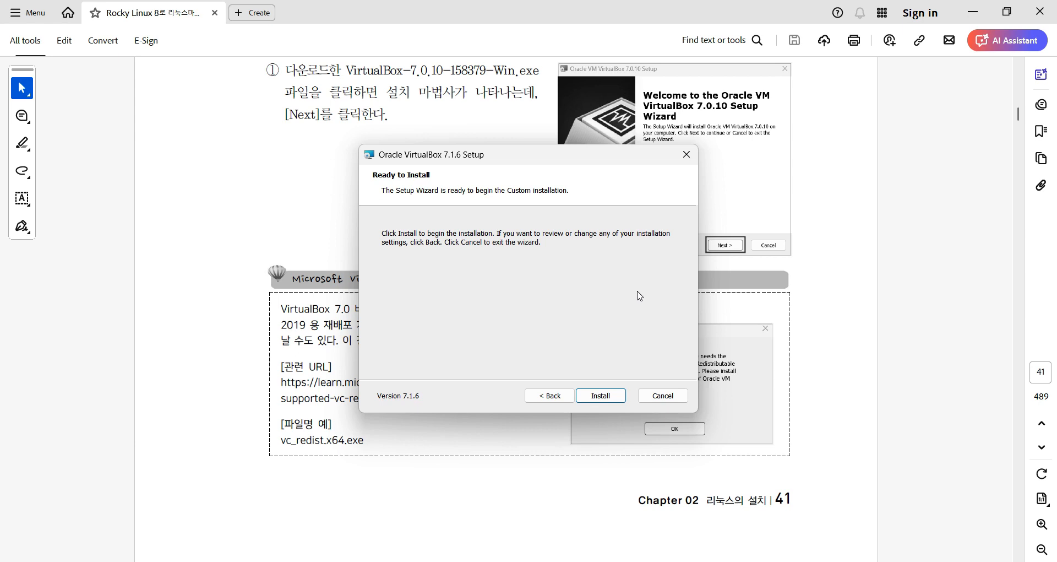
- Install VirtualBox 7.1.6 and finish the setup wizard with the option to start VirtualBox after installation enabled
{"action": "left_click", "coordinate": [606, 397]}
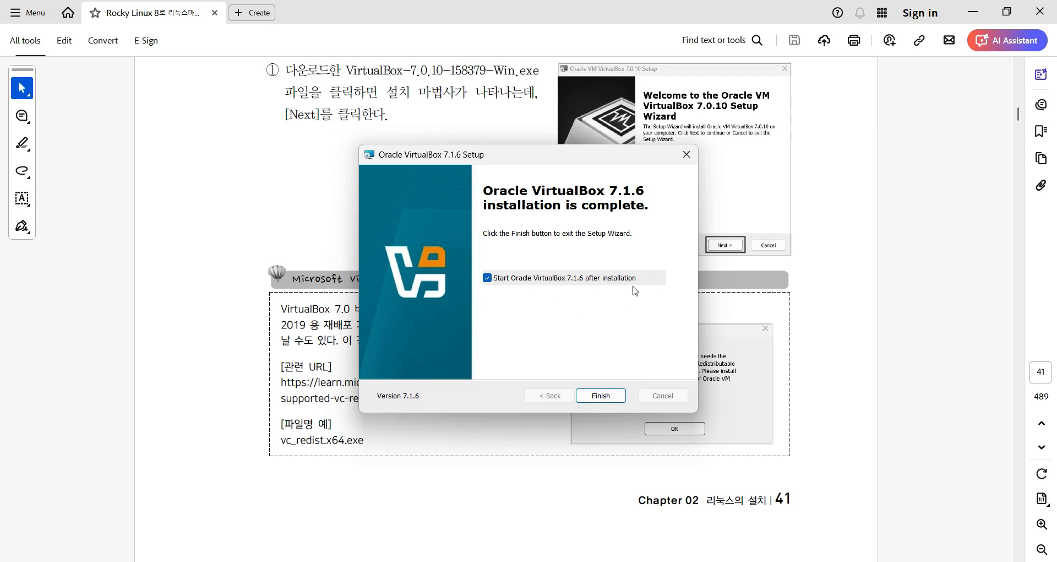
{"action": "left_click", "coordinate": [604, 396]}
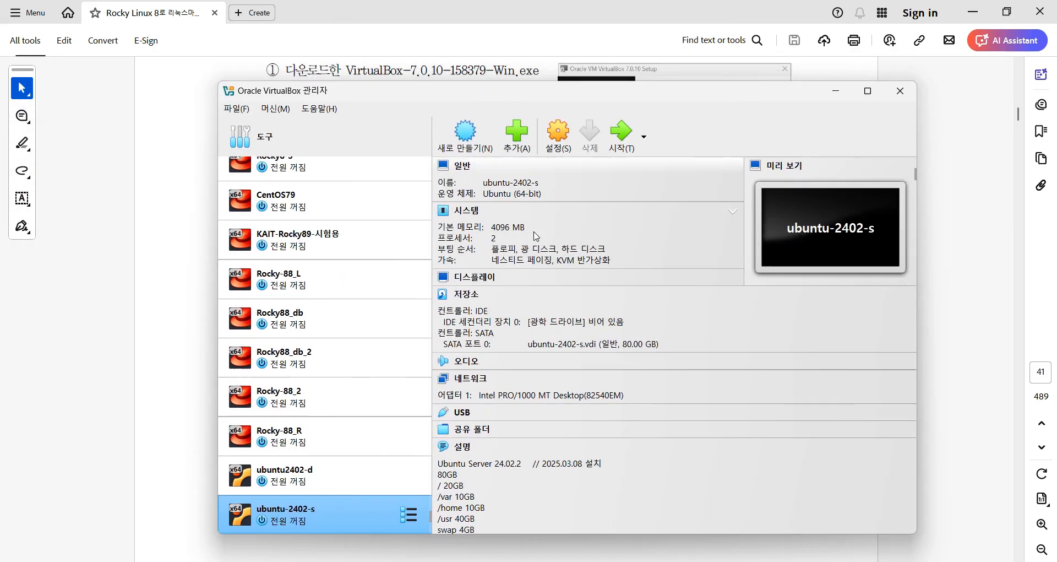
- Look through the virtual machine list and check the installed version in the VirtualBox information window
{"action": "scroll", "coordinate": [352, 419], "scroll_direction": "up", "scroll_amount": 5}
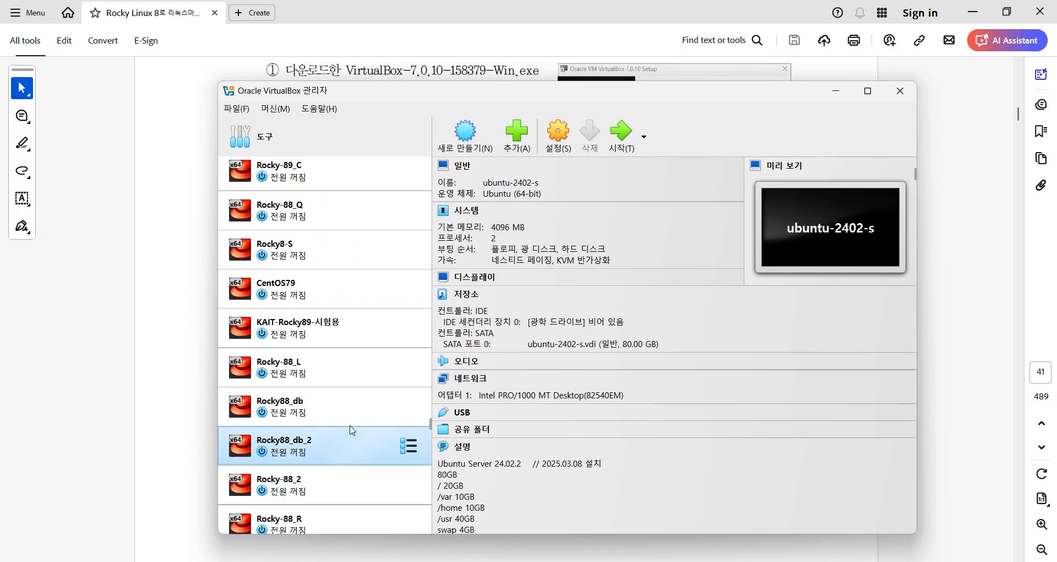
{"action": "scroll", "coordinate": [353, 430], "scroll_direction": "up", "scroll_amount": 5}
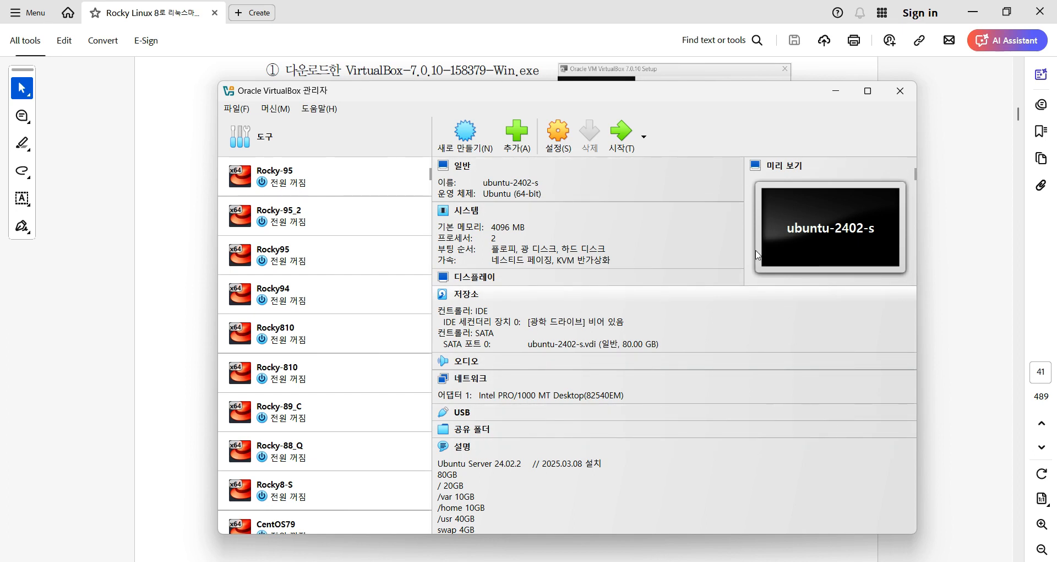
{"action": "left_click", "coordinate": [324, 112]}
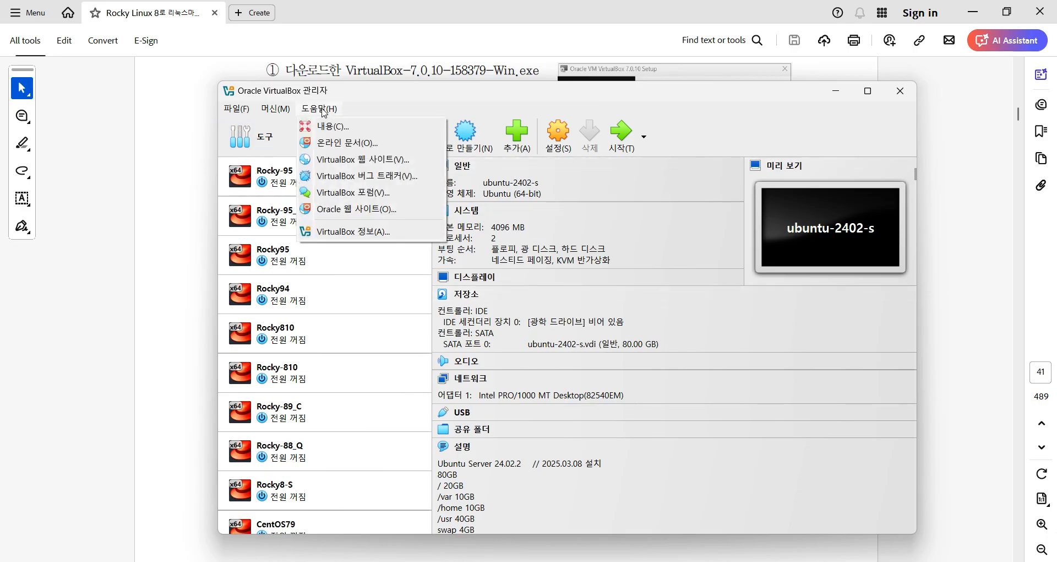
{"action": "left_click", "coordinate": [367, 232]}
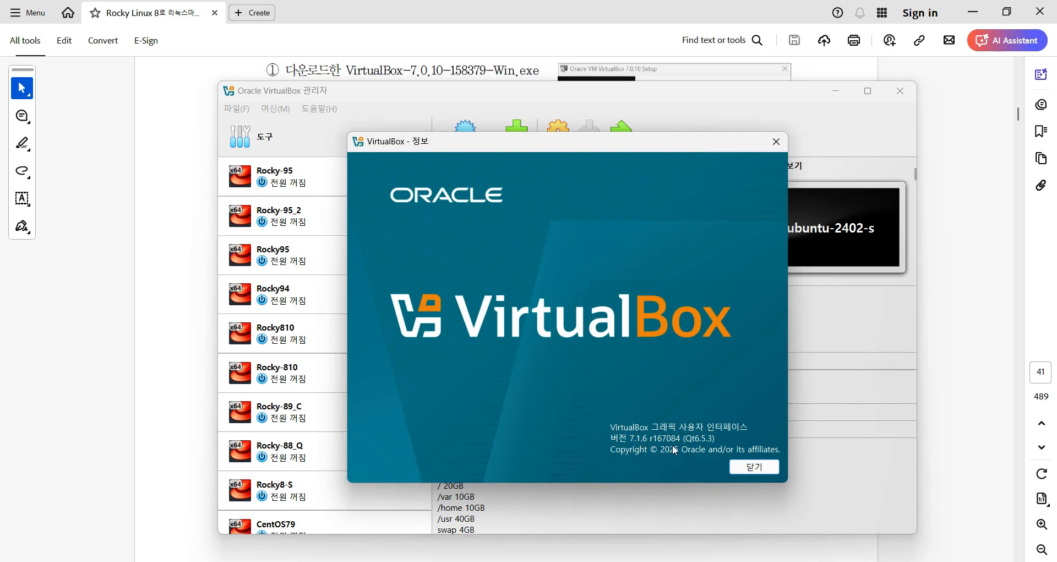
{"action": "left_click", "coordinate": [748, 468]}
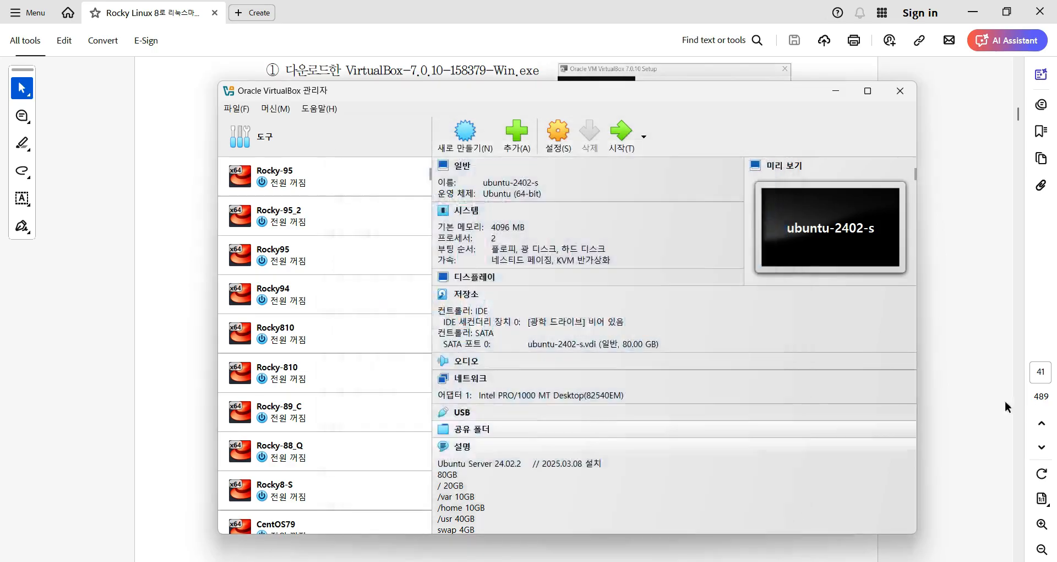
- Switch back to the PDF guide and review its VirtualBox installation instructions, from the Visual C++ package note through finishing the setup wizard
{"action": "left_click", "coordinate": [953, 358]}
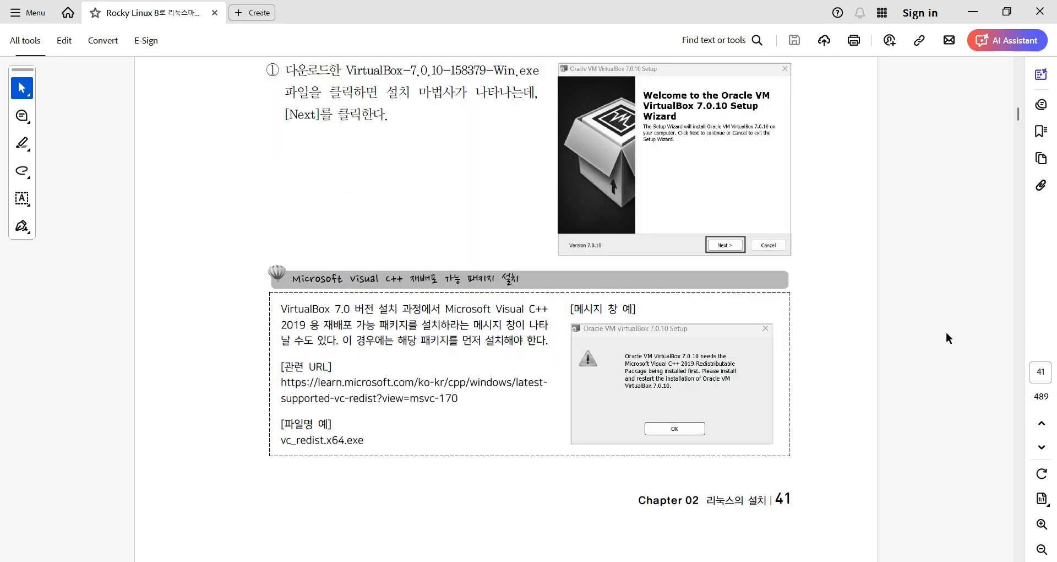
{"action": "scroll", "coordinate": [527, 204], "scroll_direction": "down", "scroll_amount": 2}
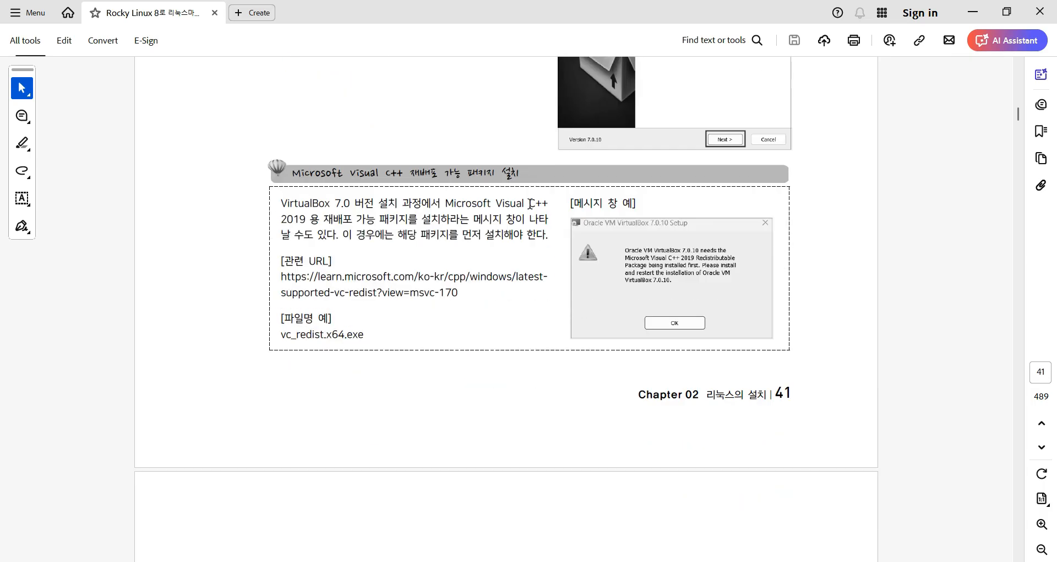
{"action": "scroll", "coordinate": [528, 203], "scroll_direction": "down", "scroll_amount": 6}
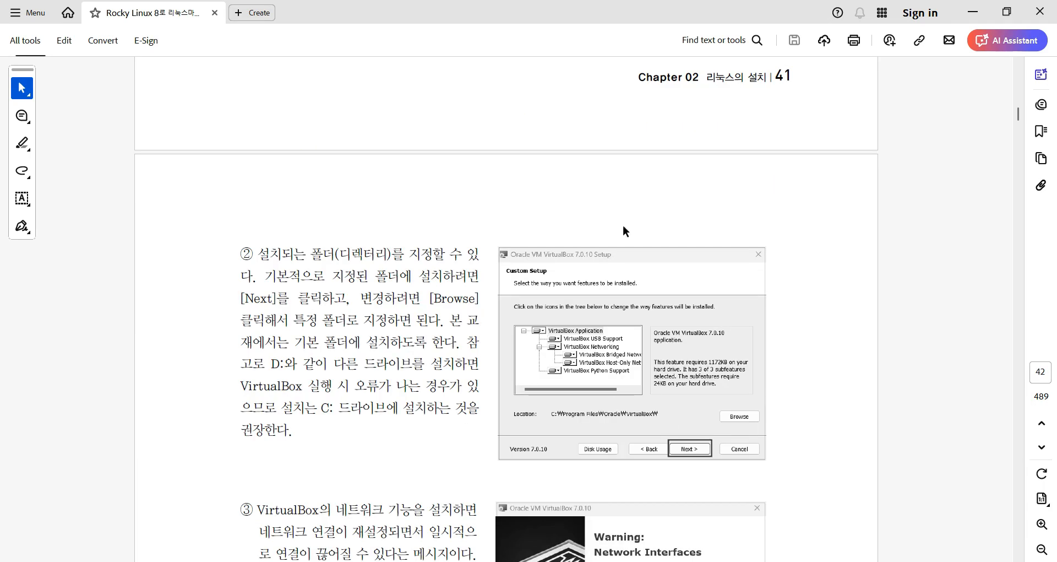
{"action": "scroll", "coordinate": [333, 310], "scroll_direction": "down", "scroll_amount": 1}
{"action": "scroll", "coordinate": [387, 281], "scroll_direction": "down", "scroll_amount": 1}
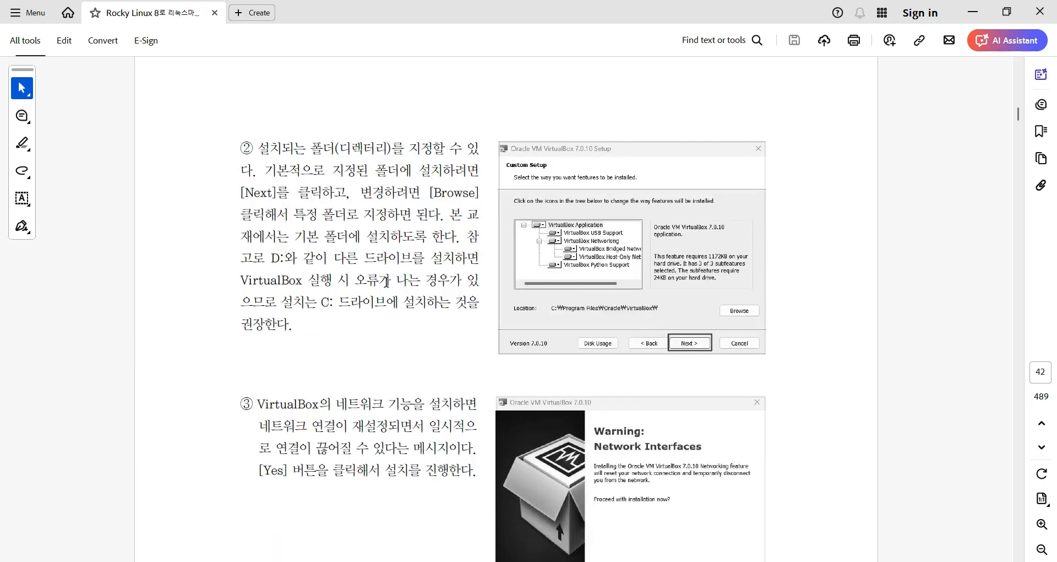
{"action": "scroll", "coordinate": [387, 282], "scroll_direction": "down", "scroll_amount": 3}
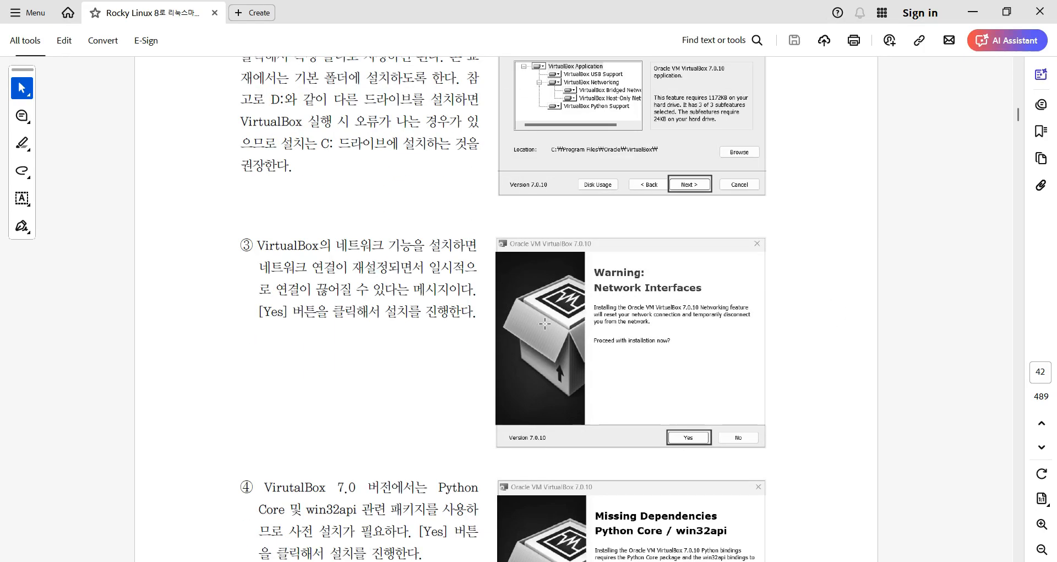
{"action": "scroll", "coordinate": [526, 268], "scroll_direction": "down", "scroll_amount": 2}
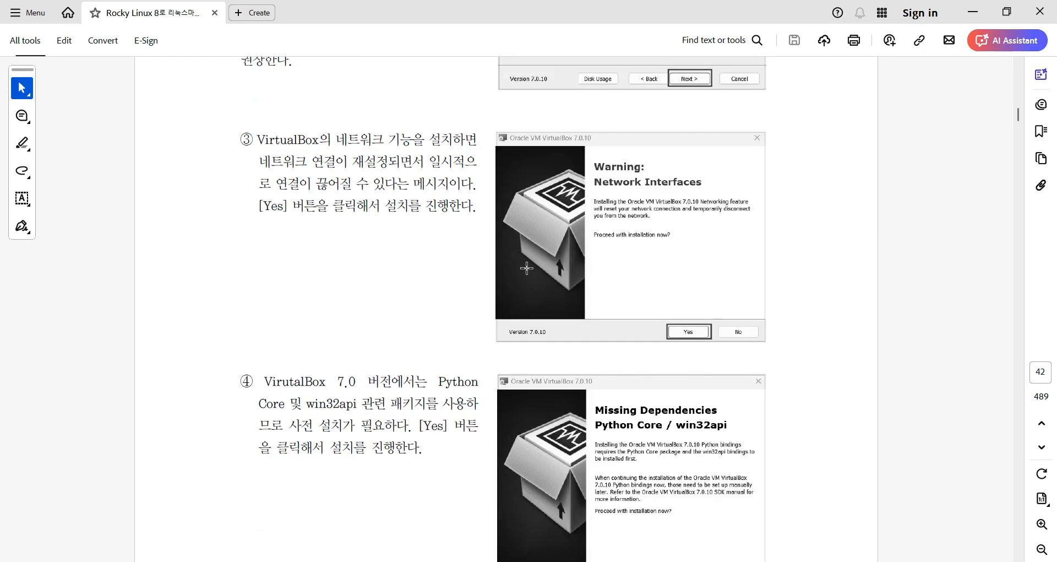
{"action": "scroll", "coordinate": [526, 268], "scroll_direction": "down", "scroll_amount": 1}
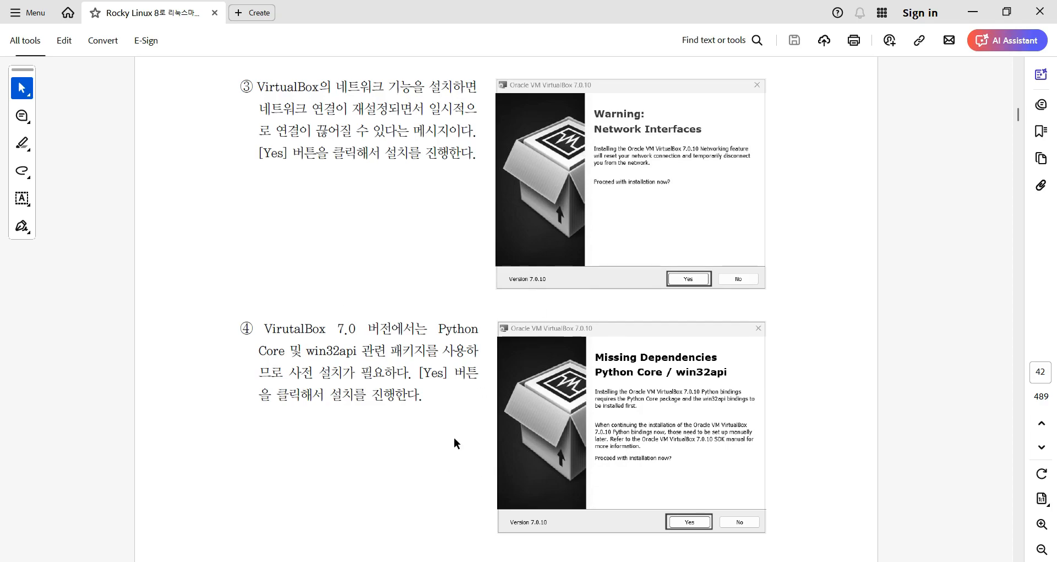
{"action": "scroll", "coordinate": [472, 355], "scroll_direction": "down", "scroll_amount": 8}
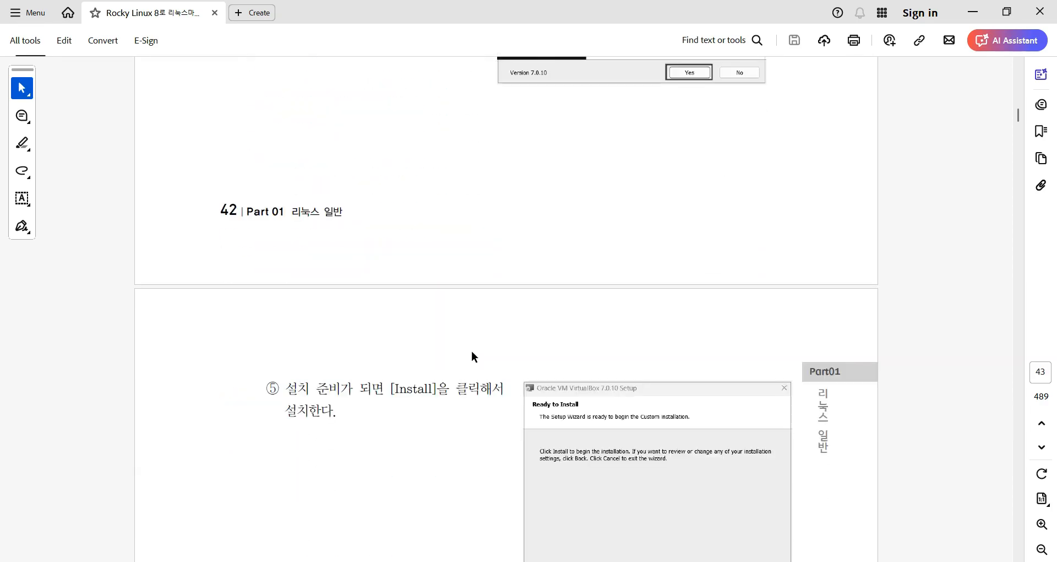
{"action": "scroll", "coordinate": [472, 355], "scroll_direction": "down", "scroll_amount": 2}
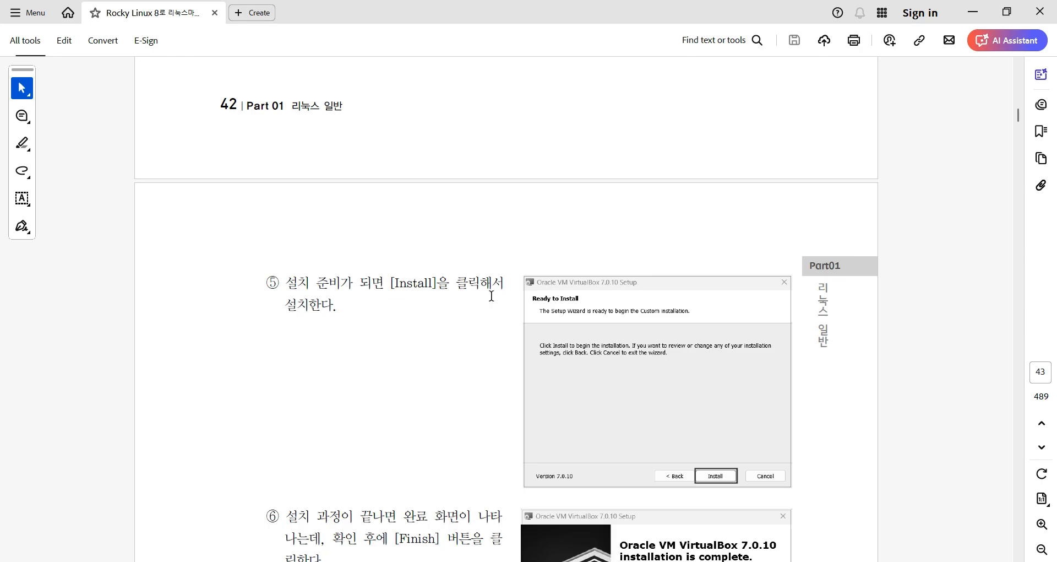
{"action": "scroll", "coordinate": [477, 322], "scroll_direction": "down", "scroll_amount": 3}
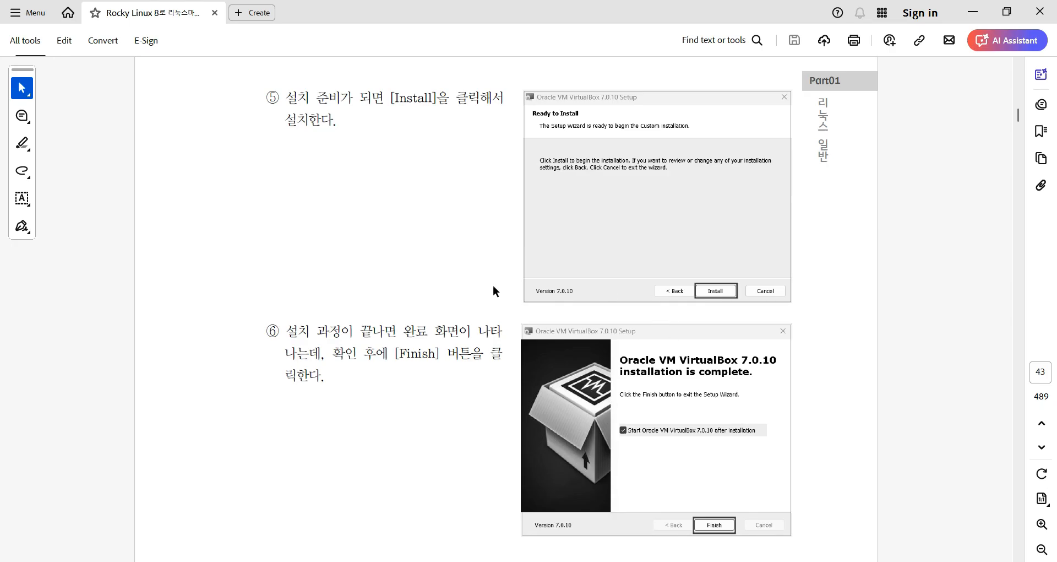
- Read the guide's virtual machine creation section, covering the name, folder, ISO image, operating system type, memory and processor settings
{"action": "scroll", "coordinate": [648, 229], "scroll_direction": "down", "scroll_amount": 3}
{"action": "scroll", "coordinate": [648, 229], "scroll_direction": "down", "scroll_amount": 3}
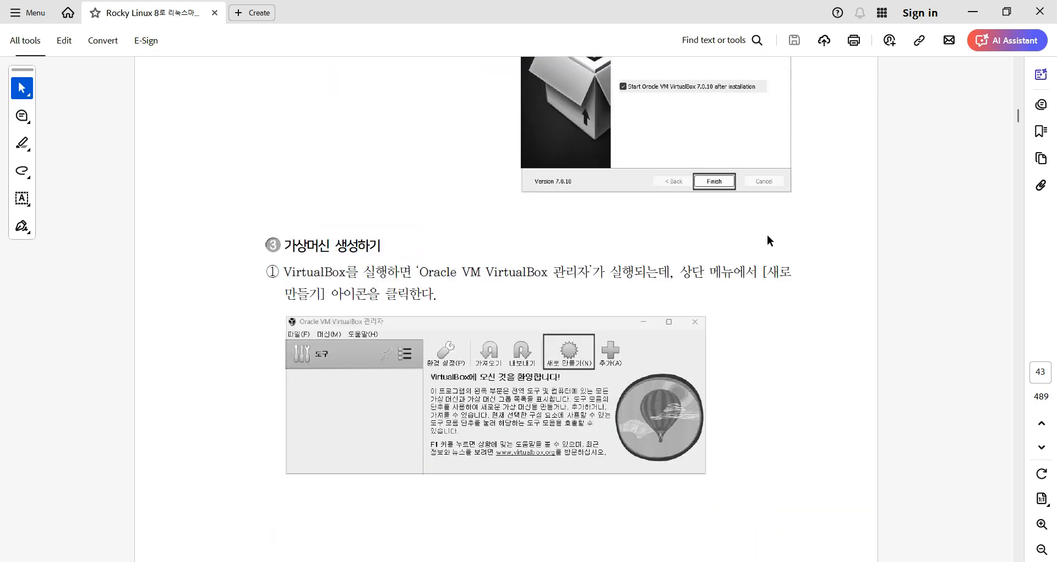
{"action": "scroll", "coordinate": [679, 239], "scroll_direction": "up", "scroll_amount": 1}
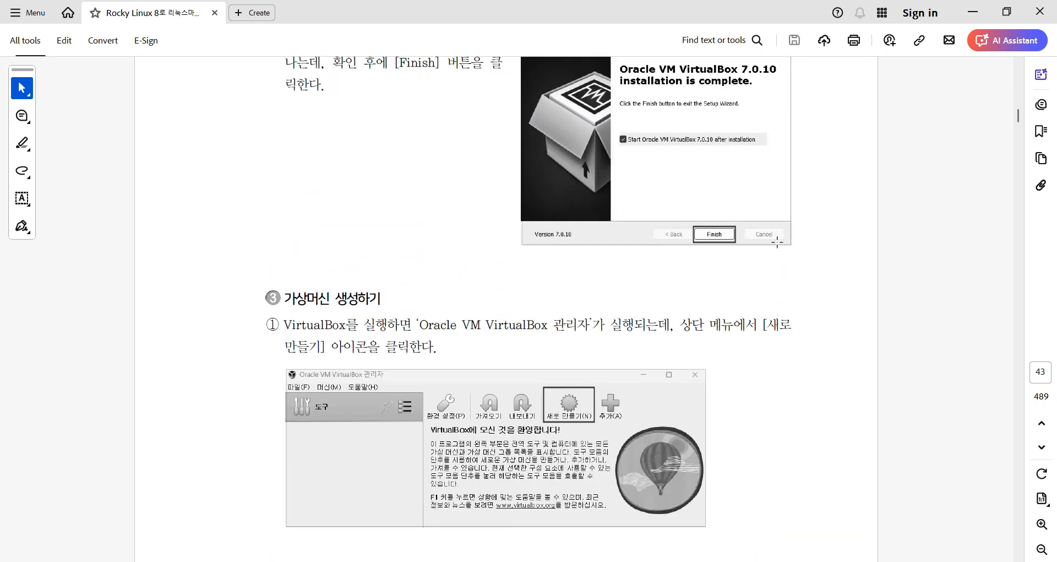
{"action": "scroll", "coordinate": [777, 243], "scroll_direction": "down", "scroll_amount": 1}
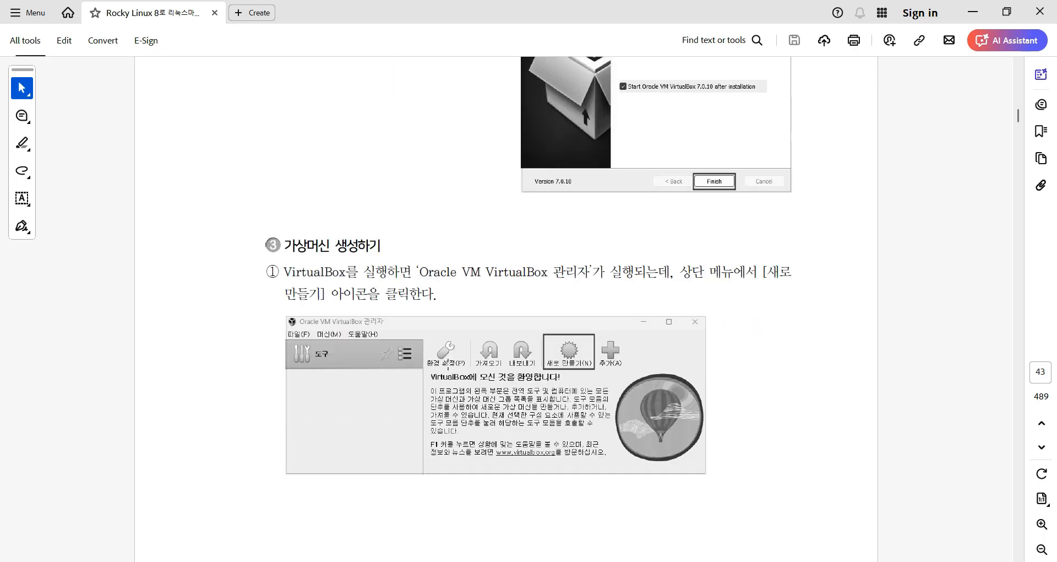
{"action": "scroll", "coordinate": [805, 354], "scroll_direction": "down", "scroll_amount": 7}
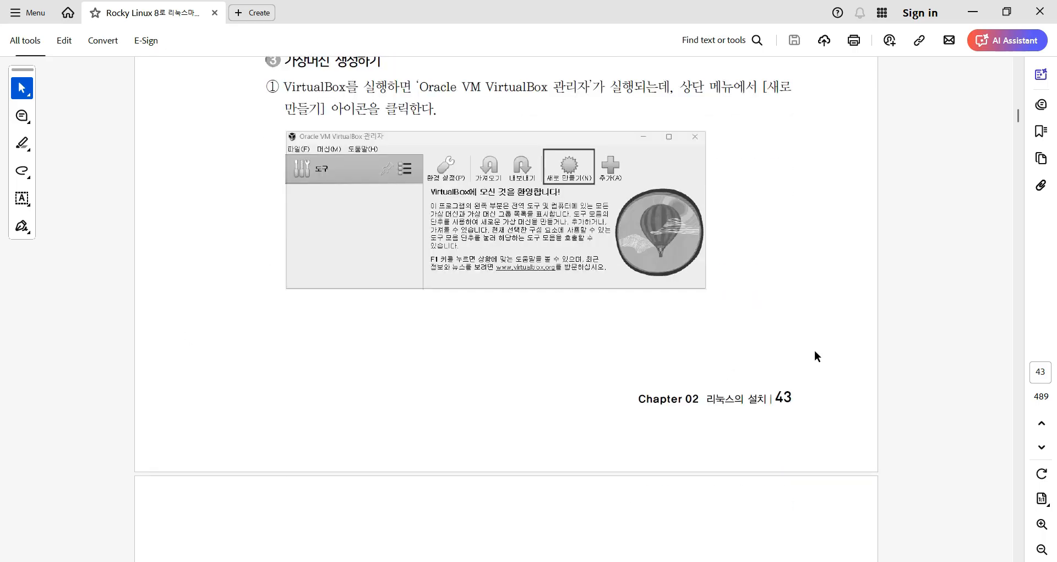
{"action": "scroll", "coordinate": [815, 352], "scroll_direction": "down", "scroll_amount": 6}
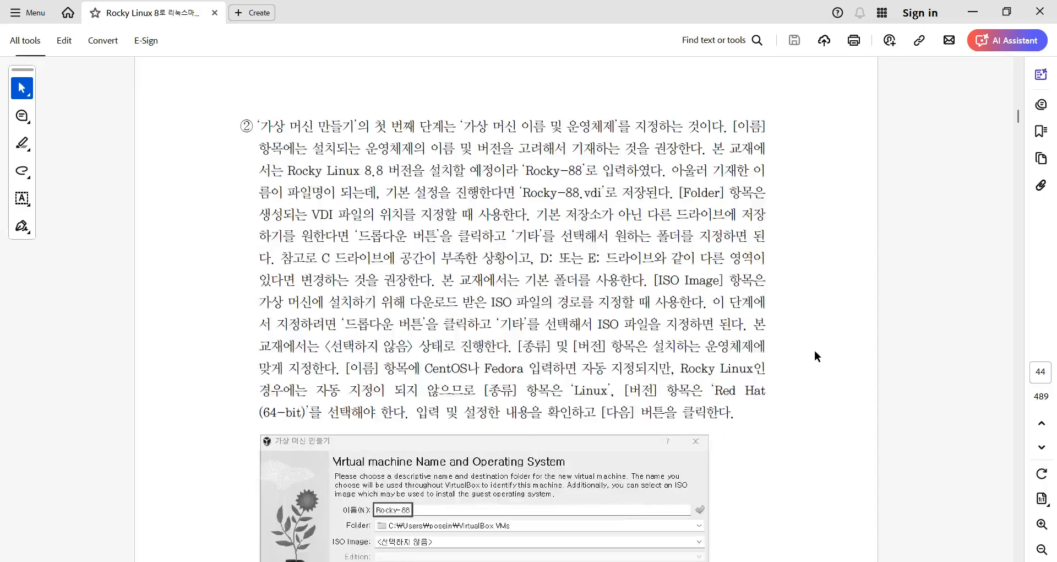
{"action": "scroll", "coordinate": [815, 349], "scroll_direction": "down", "scroll_amount": 3}
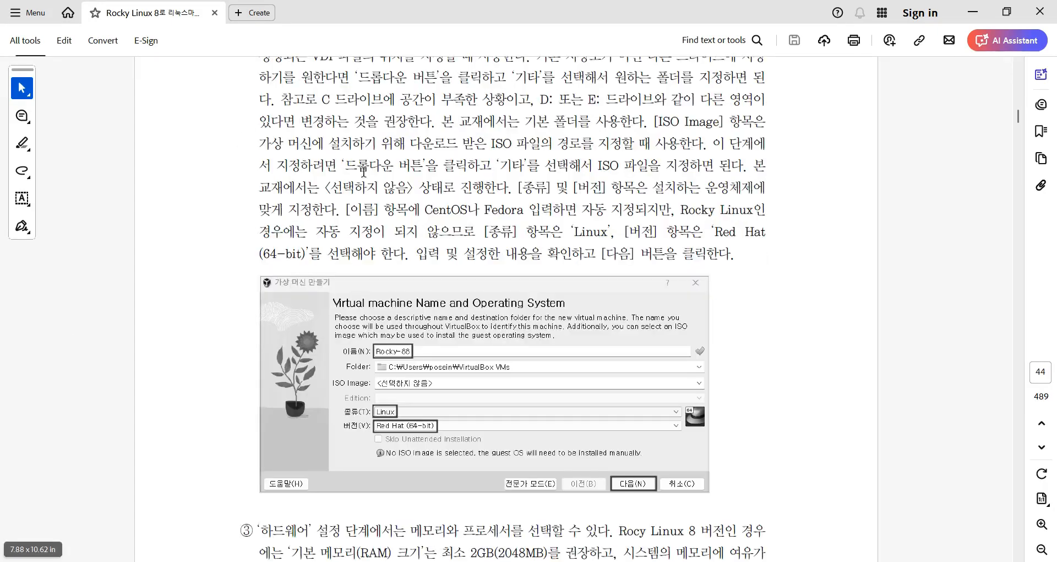
{"action": "scroll", "coordinate": [900, 358], "scroll_direction": "up", "scroll_amount": 5}
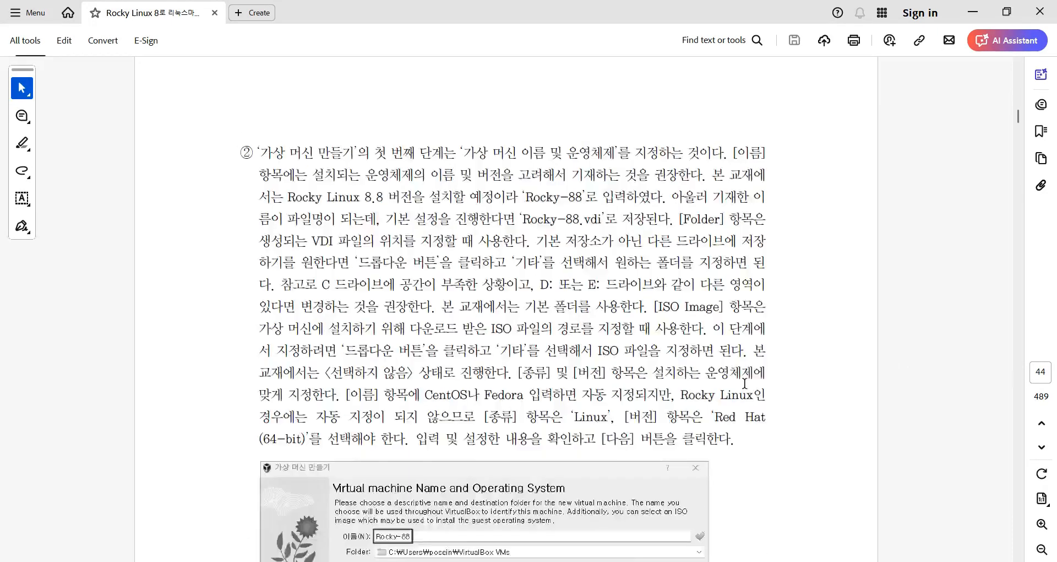
{"action": "scroll", "coordinate": [813, 237], "scroll_direction": "down", "scroll_amount": 4}
{"action": "scroll", "coordinate": [813, 235], "scroll_direction": "down", "scroll_amount": 1}
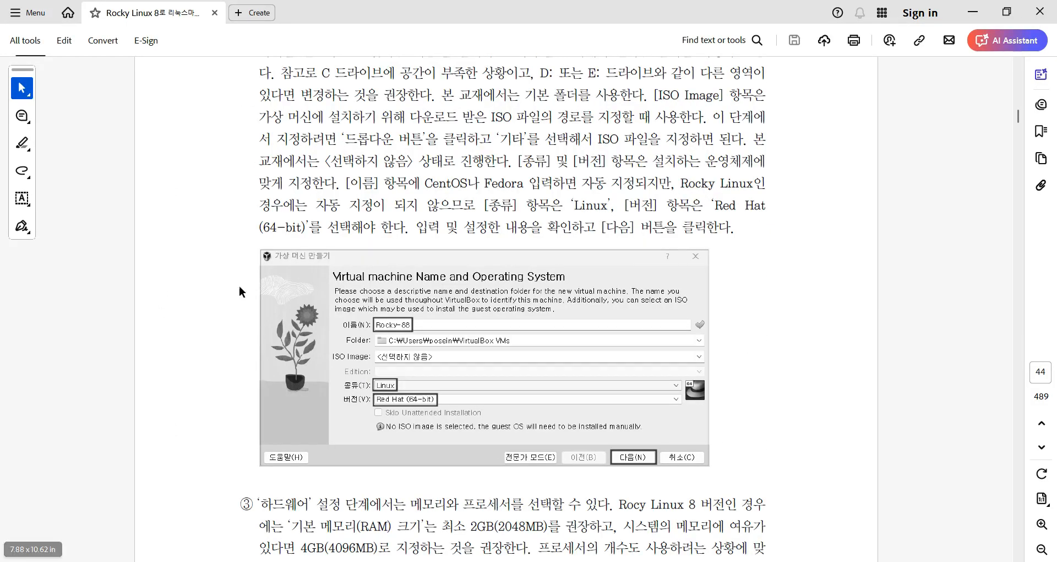
{"action": "scroll", "coordinate": [690, 308], "scroll_direction": "down", "scroll_amount": 1}
{"action": "scroll", "coordinate": [690, 309], "scroll_direction": "down", "scroll_amount": 4}
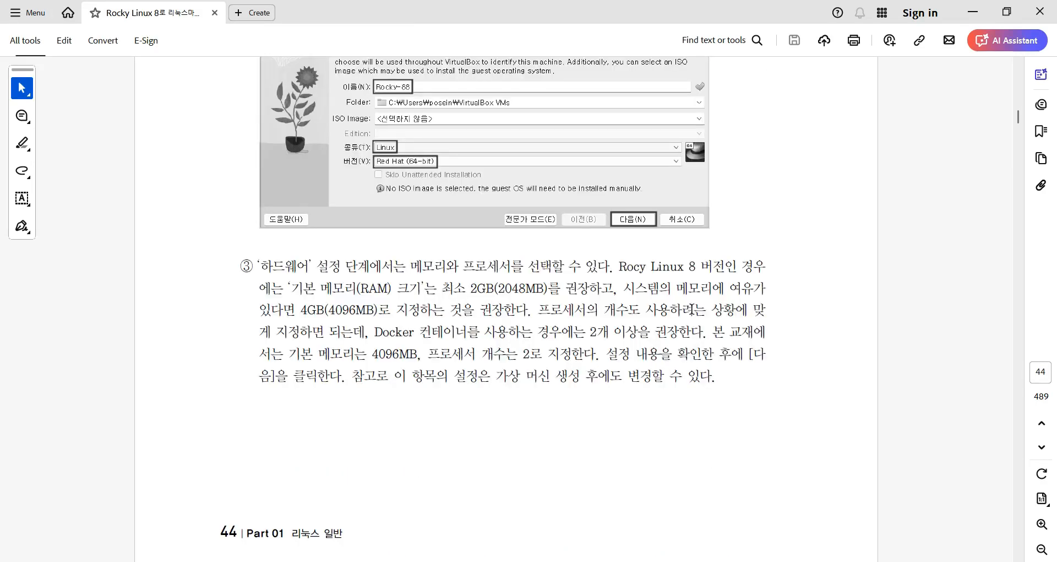
{"action": "scroll", "coordinate": [694, 308], "scroll_direction": "up", "scroll_amount": 1}
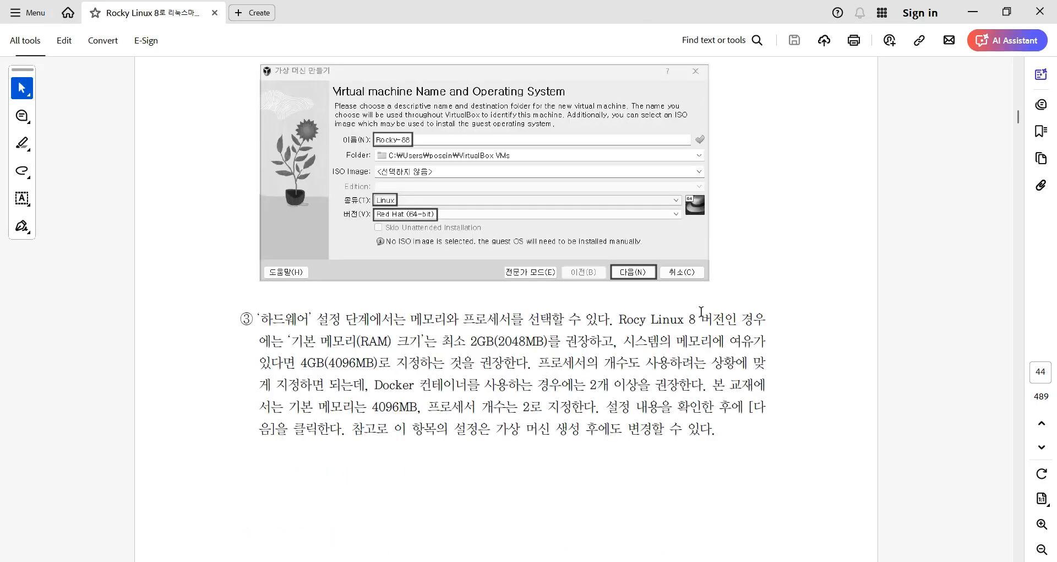
{"action": "scroll", "coordinate": [817, 329], "scroll_direction": "up", "scroll_amount": 3}
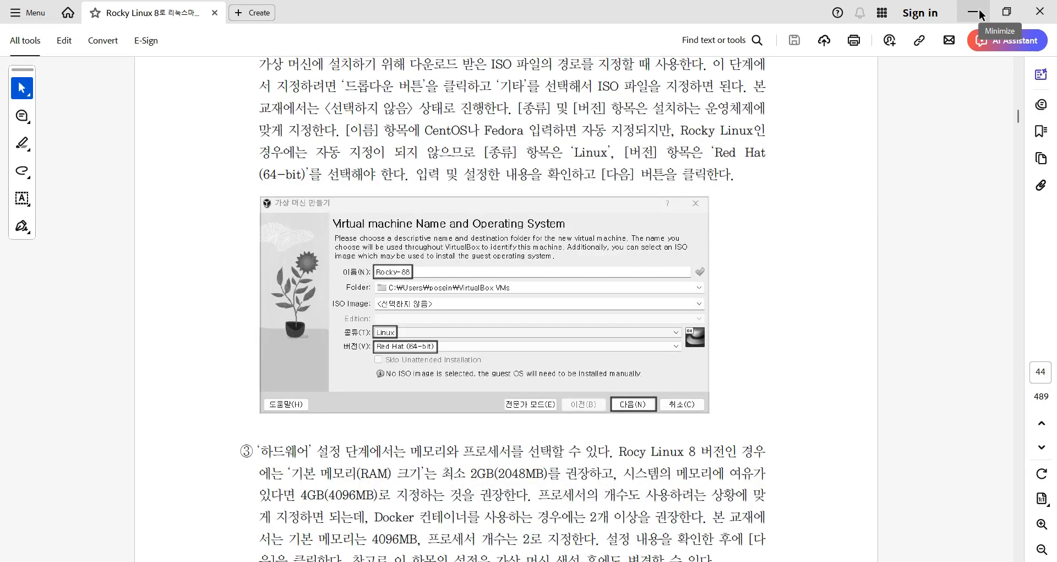
- Switch to VirtualBox Manager and look over its file and machine commands
{"action": "left_click", "coordinate": [979, 14]}
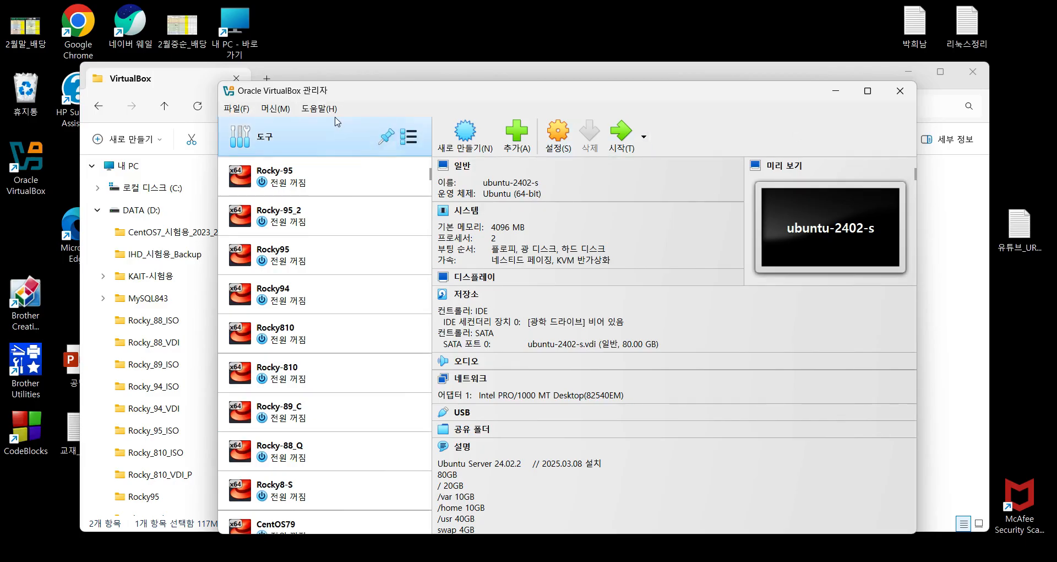
{"action": "left_click", "coordinate": [242, 110]}
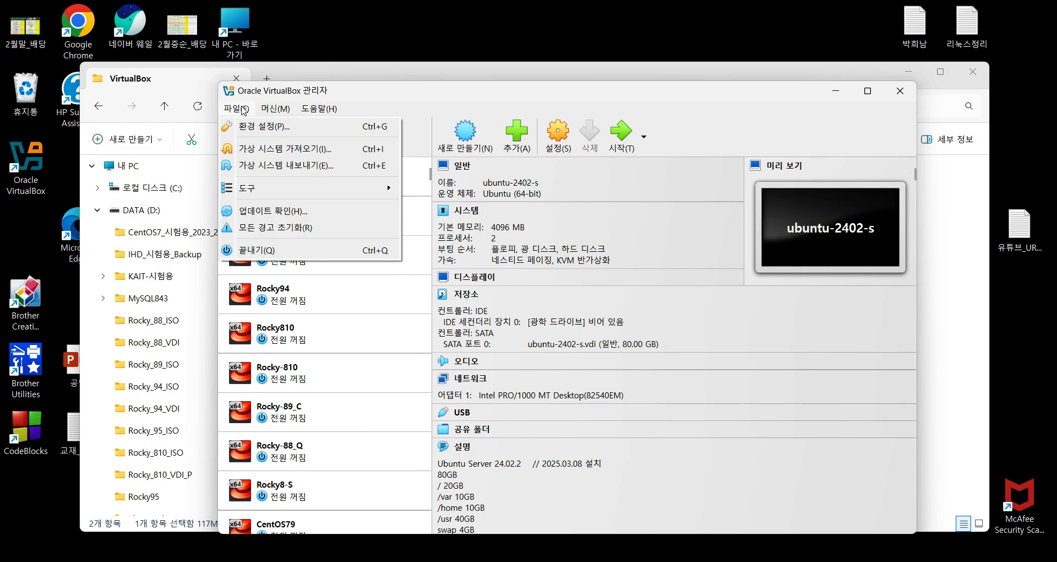
{"action": "mouse_move", "coordinate": [273, 115]}
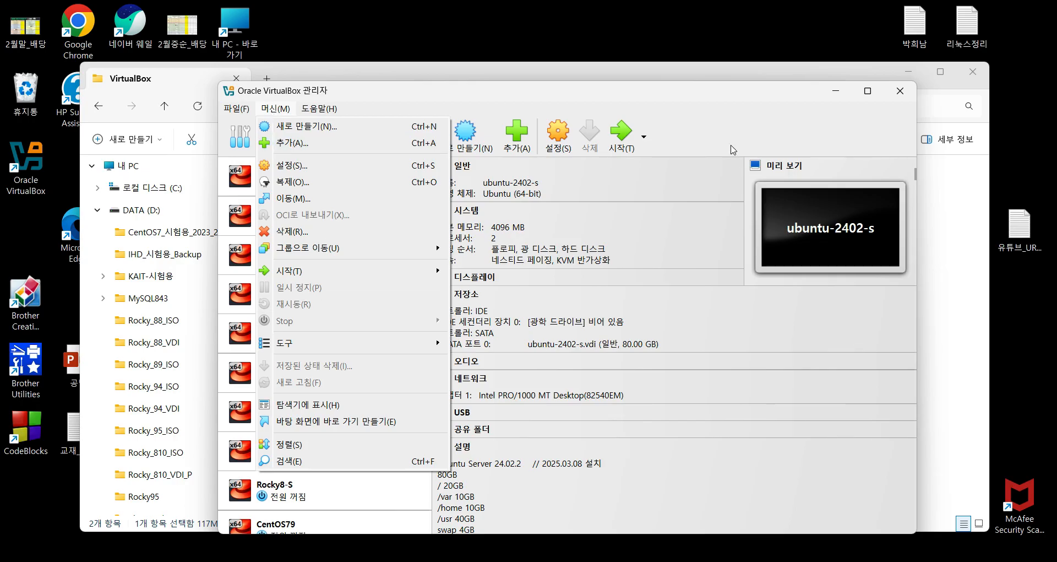
{"action": "left_click", "coordinate": [734, 117]}
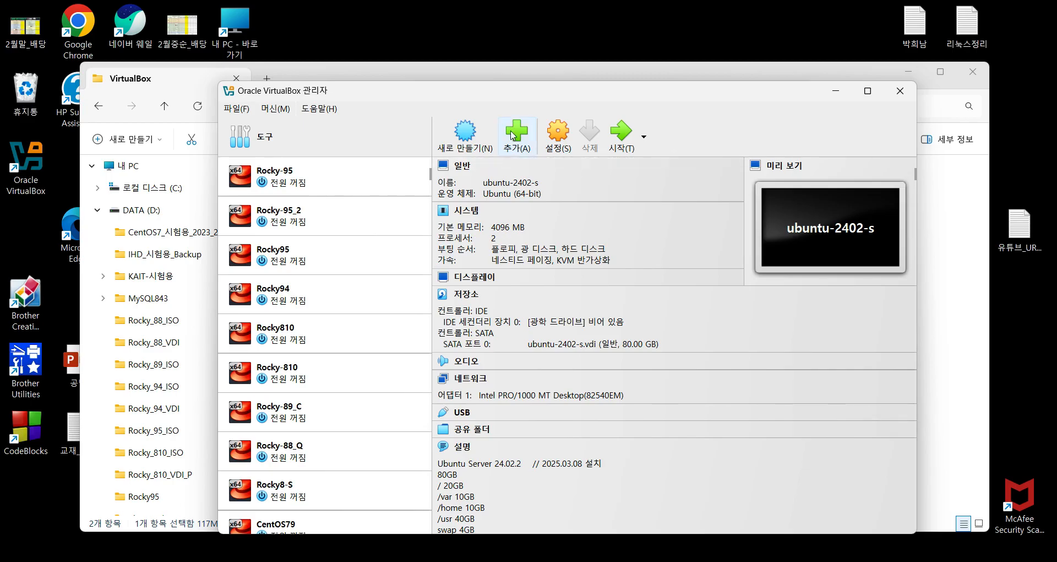
- Start creating a new virtual machine and look through the names of the existing machines
{"action": "left_click", "coordinate": [465, 135]}
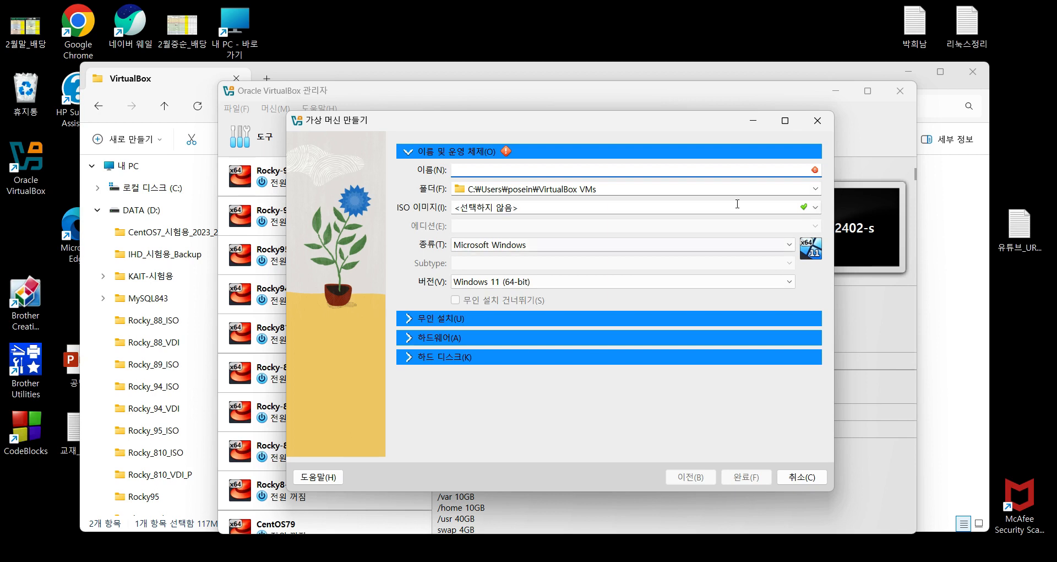
{"action": "left_click_drag", "start_coordinate": [548, 124], "coordinate": [668, 127]}
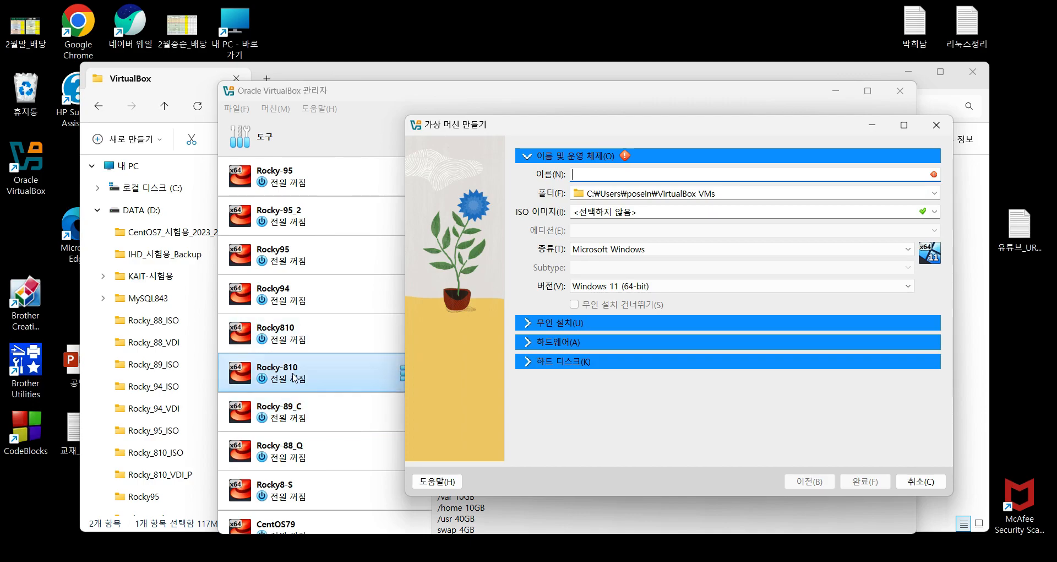
{"action": "scroll", "coordinate": [298, 396], "scroll_direction": "down", "scroll_amount": 3}
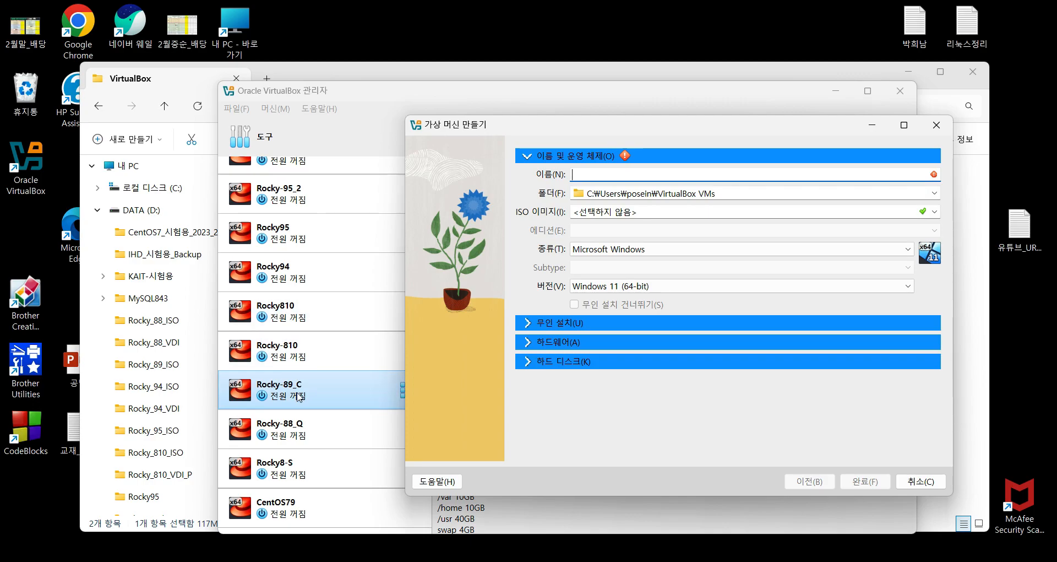
{"action": "scroll", "coordinate": [298, 396], "scroll_direction": "down", "scroll_amount": 3}
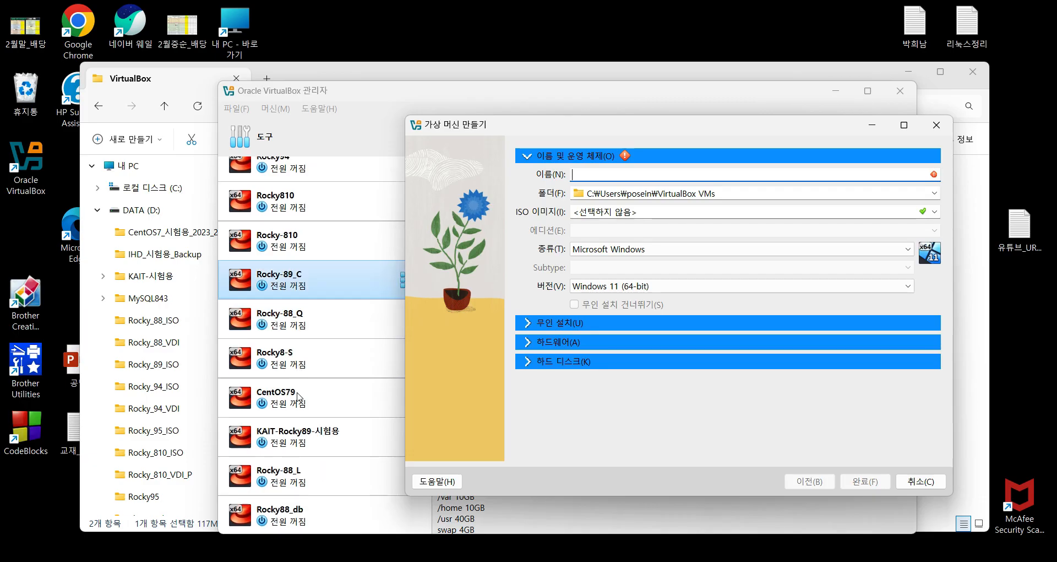
{"action": "scroll", "coordinate": [298, 397], "scroll_direction": "down", "scroll_amount": 2}
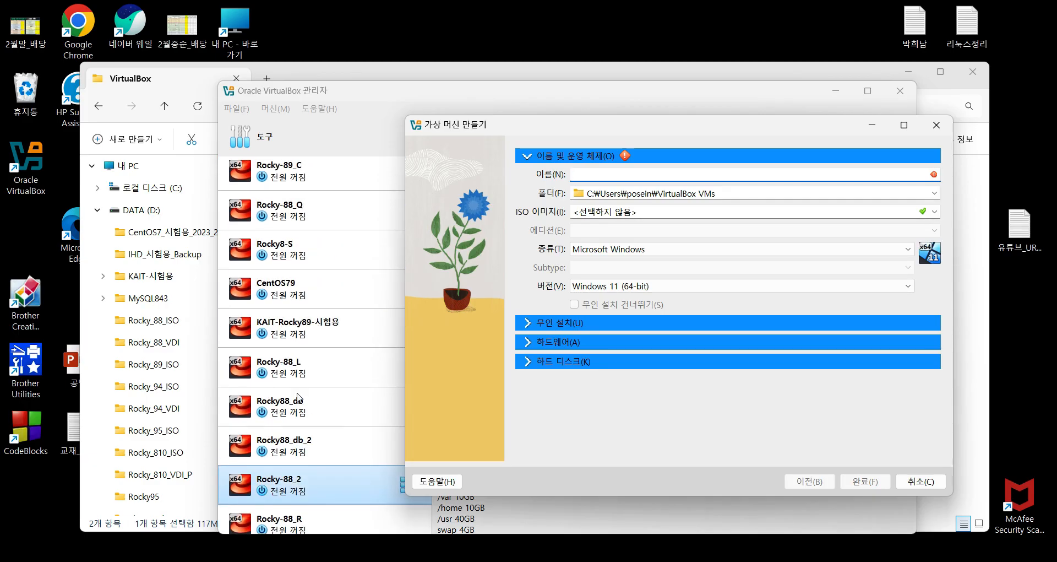
{"action": "scroll", "coordinate": [298, 396], "scroll_direction": "up", "scroll_amount": 1}
{"action": "scroll", "coordinate": [298, 396], "scroll_direction": "up", "scroll_amount": 6}
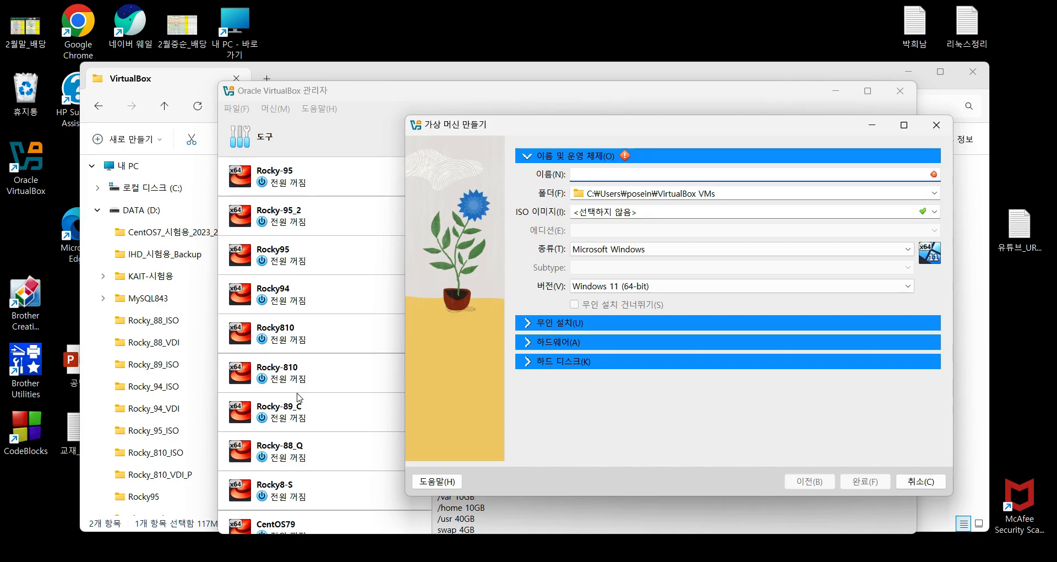
- Name the new virtual machine Rocky_8
{"action": "left_click_drag", "start_coordinate": [711, 131], "coordinate": [630, 125]}
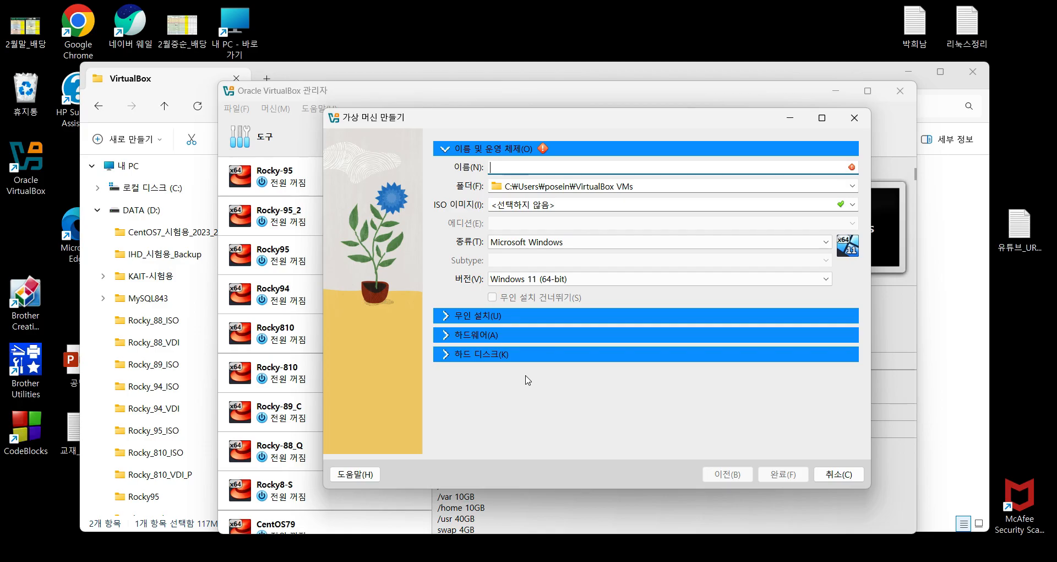
{"action": "type", "text": "Rocky"}
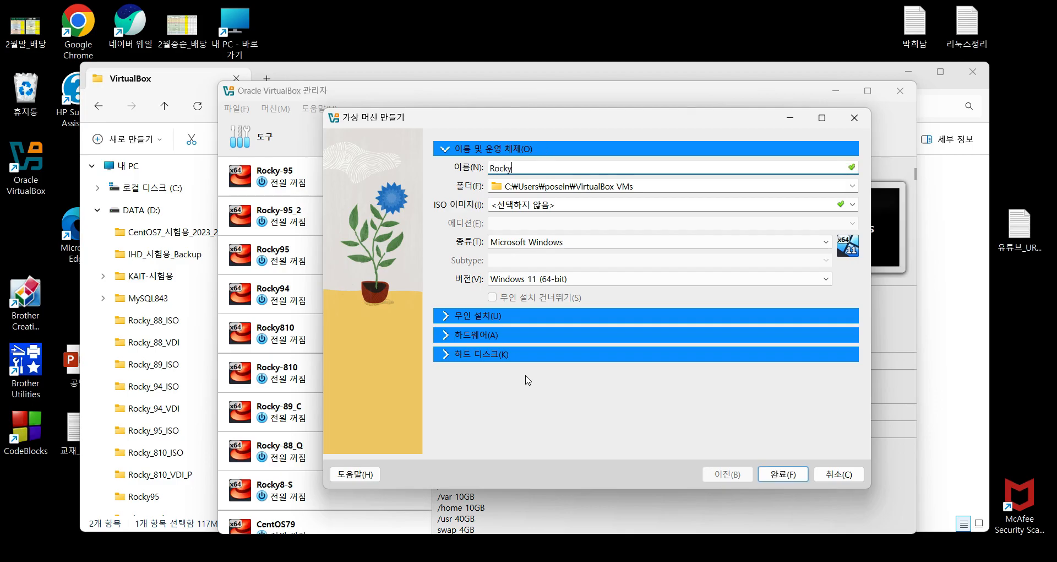
{"action": "type", "text": "_8"}
{"action": "left_click", "coordinate": [859, 561]}
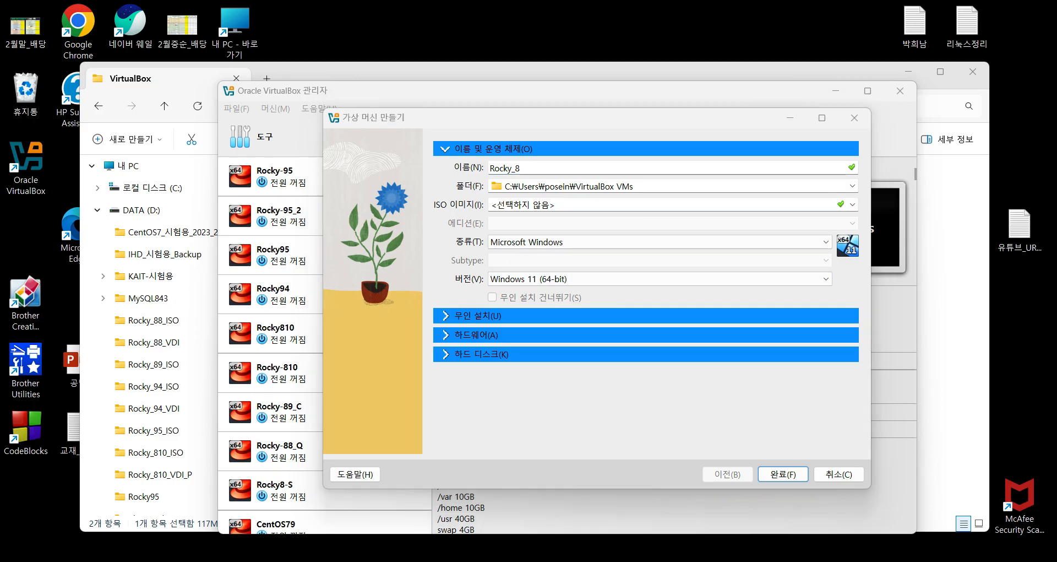
{"action": "mouse_move", "coordinate": [618, 175]}
{"action": "left_mouse_down"}
{"action": "mouse_move", "coordinate": [455, 181]}
{"action": "mouse_move", "coordinate": [611, 191]}
{"action": "mouse_move", "coordinate": [636, 183]}
{"action": "mouse_move", "coordinate": [624, 179]}
{"action": "mouse_move", "coordinate": [633, 167]}
{"action": "mouse_move", "coordinate": [639, 183]}
{"action": "mouse_move", "coordinate": [631, 193]}
{"action": "mouse_move", "coordinate": [450, 208]}
{"action": "left_mouse_up"}
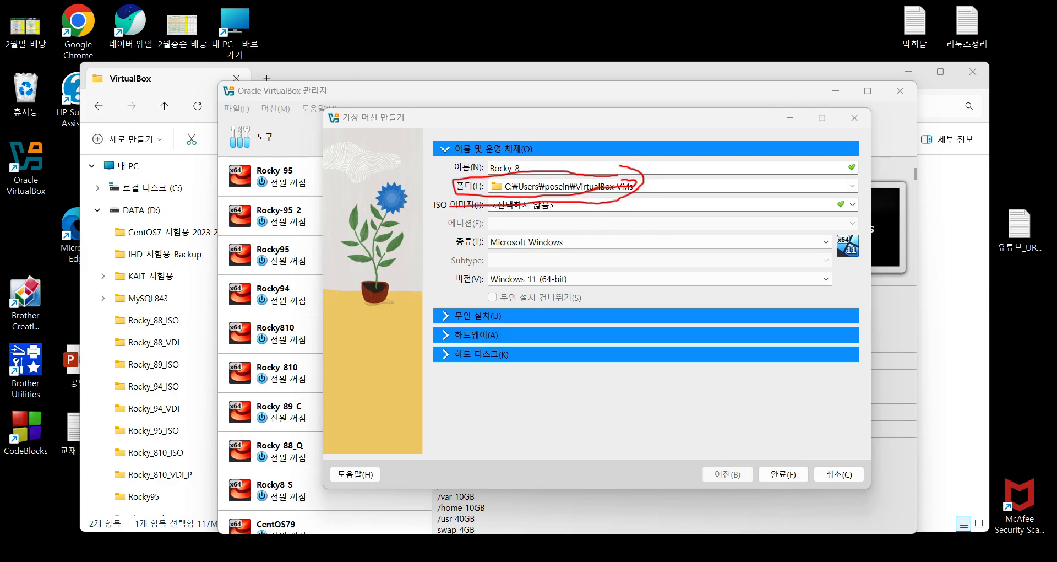
{"action": "key", "text": "e"}
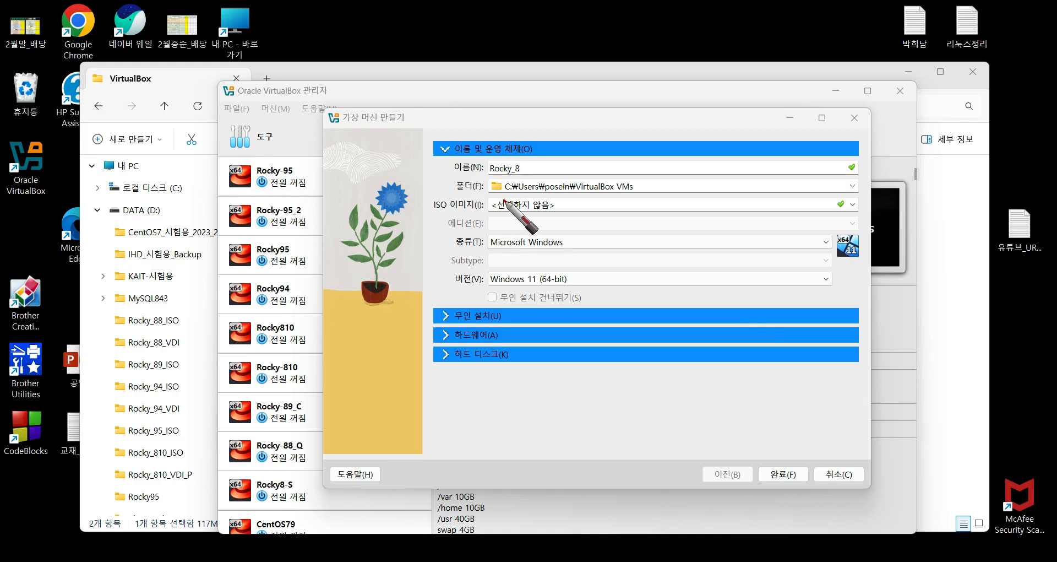
{"action": "left_click_drag", "start_coordinate": [510, 197], "coordinate": [624, 199]}
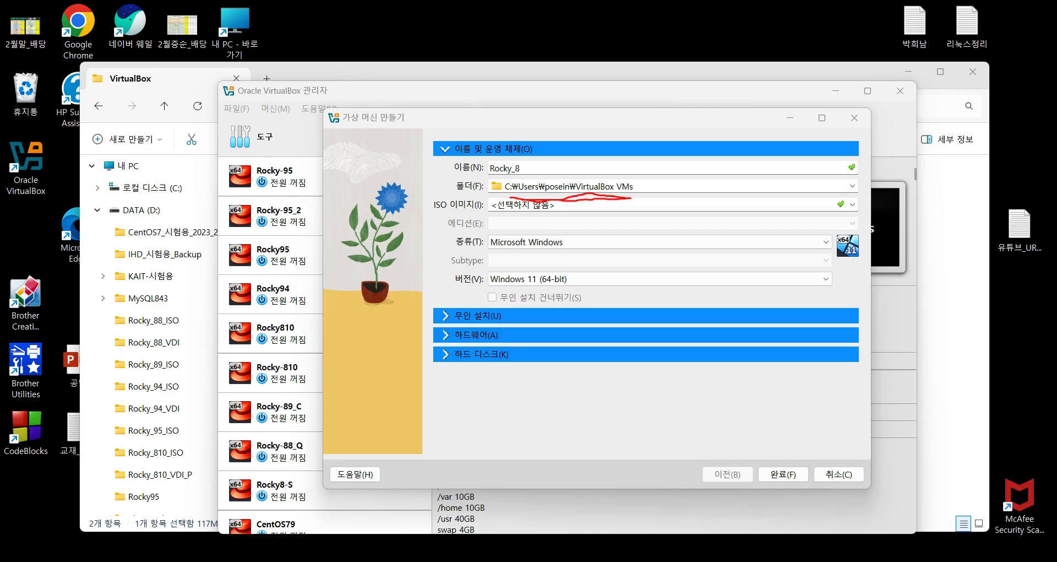
- Check the drives in File Explorer and set the Rocky_8 machine's folder to the D: drive
{"action": "left_click", "coordinate": [948, 560]}
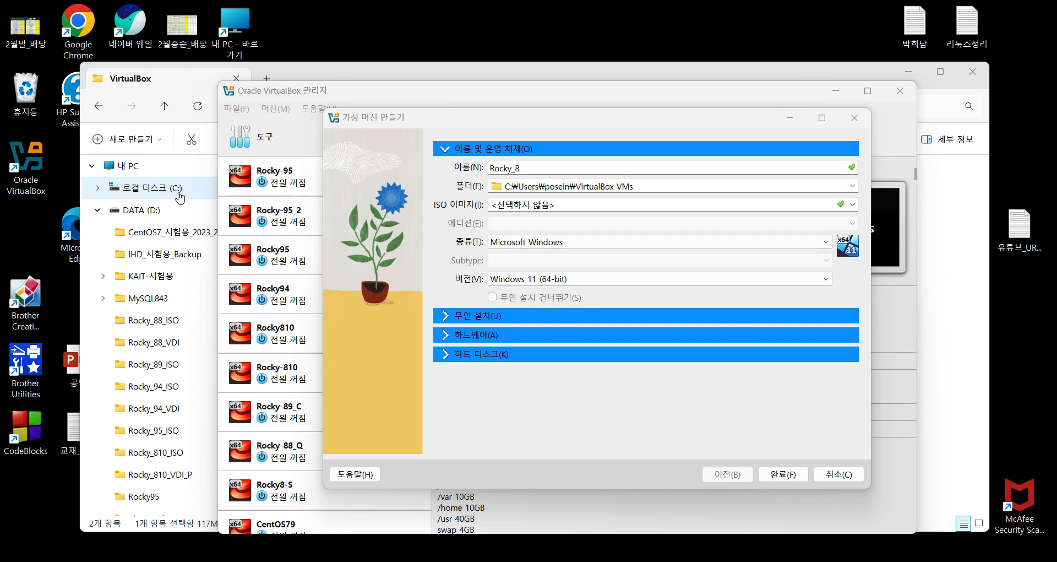
{"action": "left_click_drag", "start_coordinate": [407, 74], "coordinate": [338, 22]}
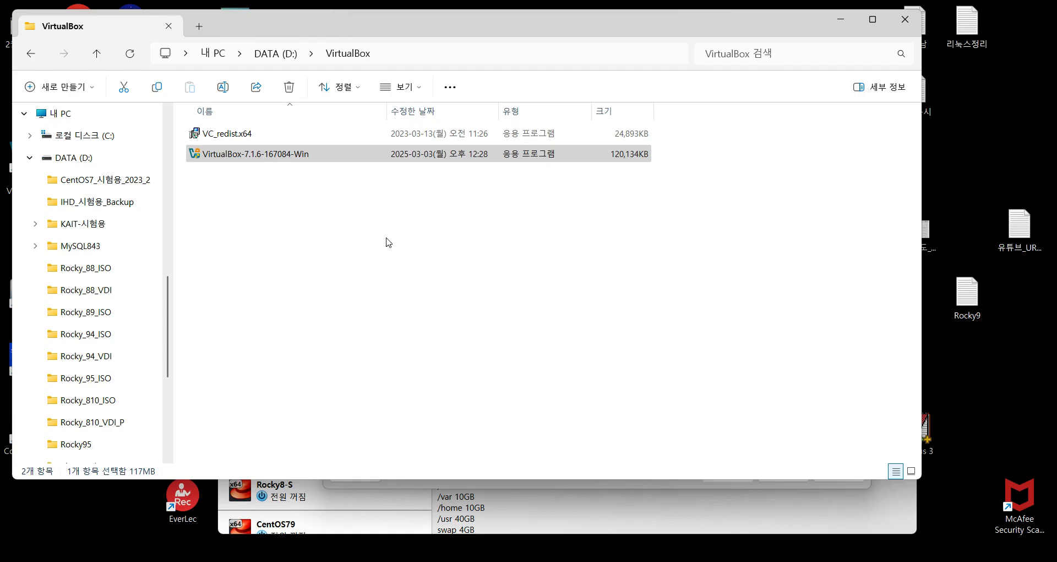
{"action": "left_click", "coordinate": [658, 521]}
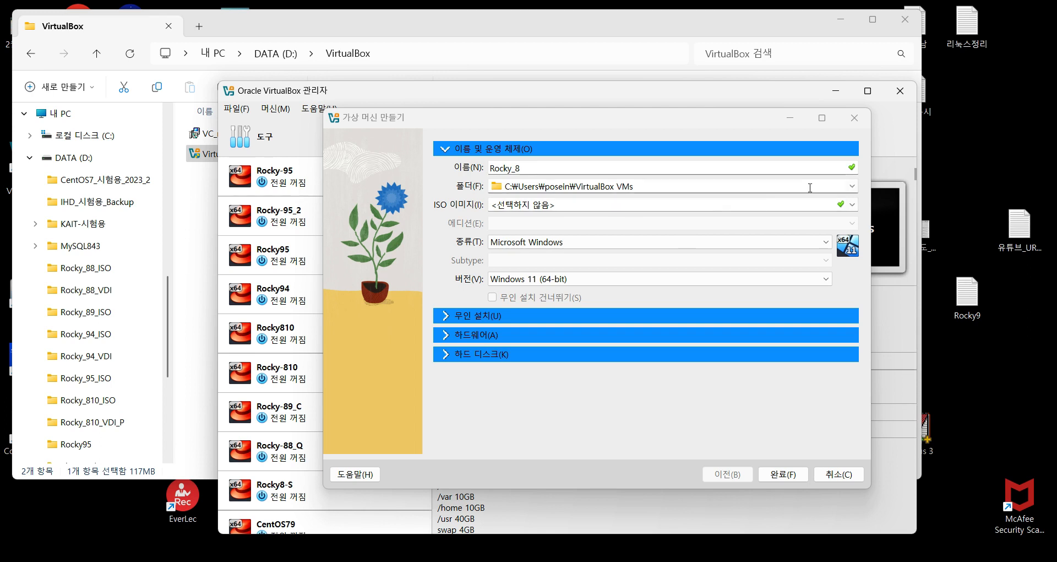
{"action": "left_click", "coordinate": [852, 187]}
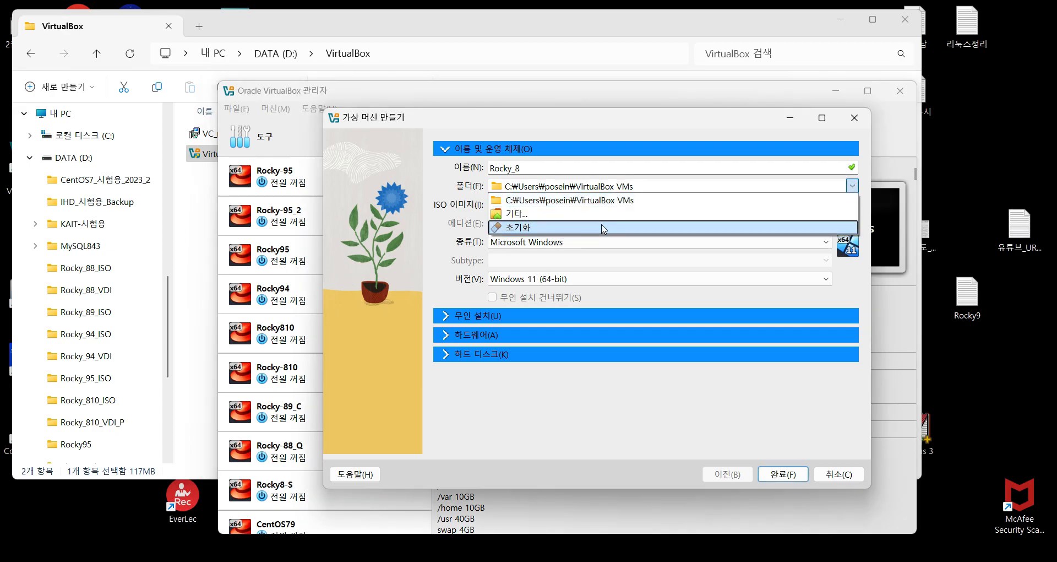
{"action": "left_click", "coordinate": [555, 215]}
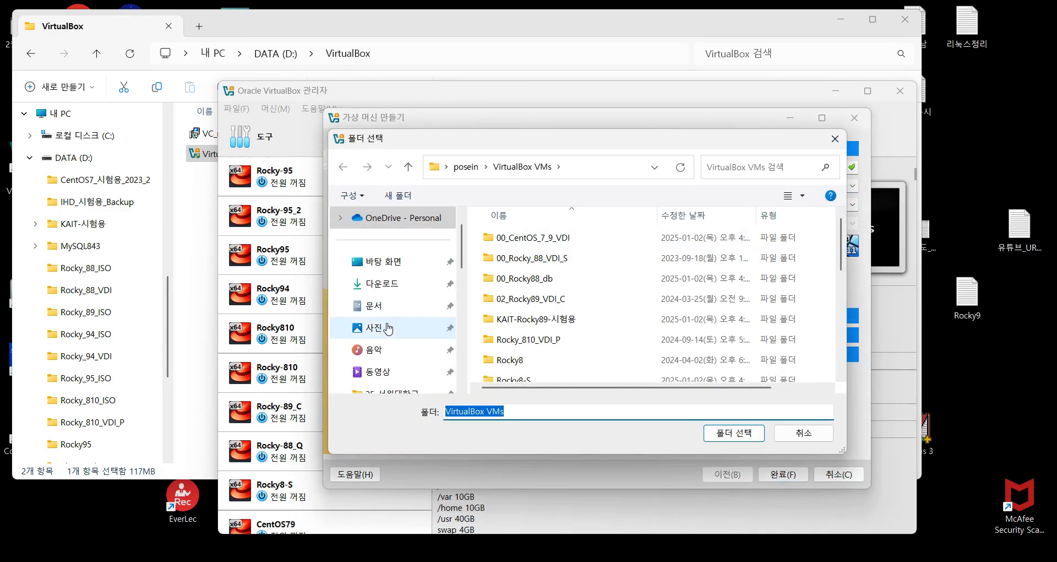
{"action": "scroll", "coordinate": [432, 308], "scroll_direction": "down", "scroll_amount": 5}
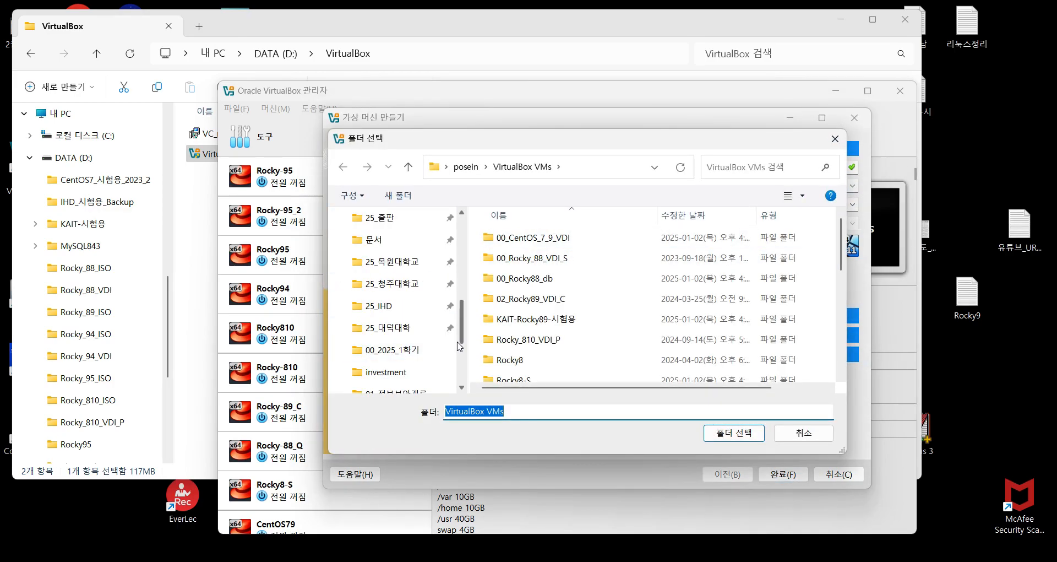
{"action": "left_click", "coordinate": [382, 332]}
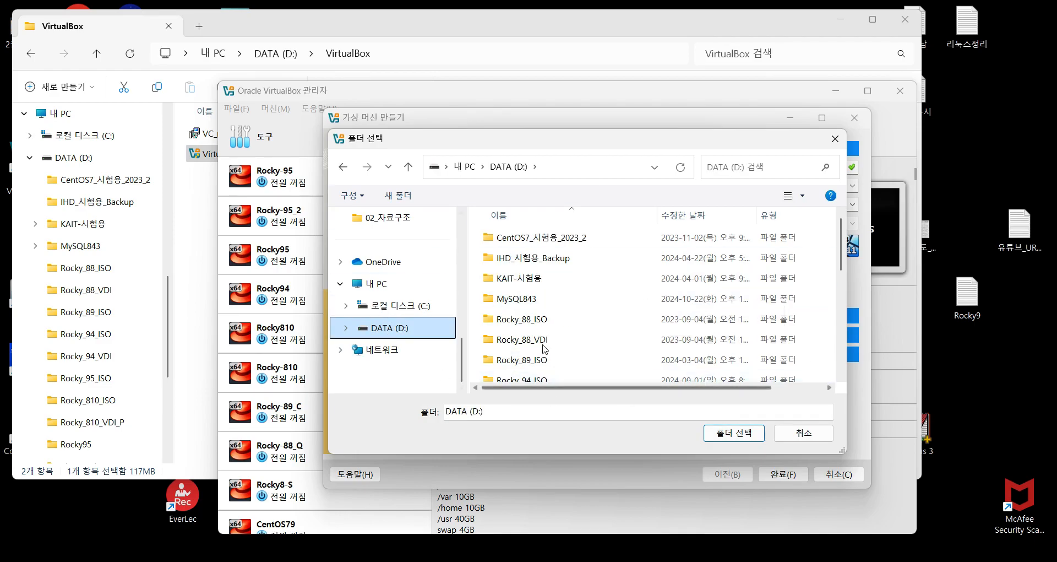
{"action": "left_click", "coordinate": [746, 435]}
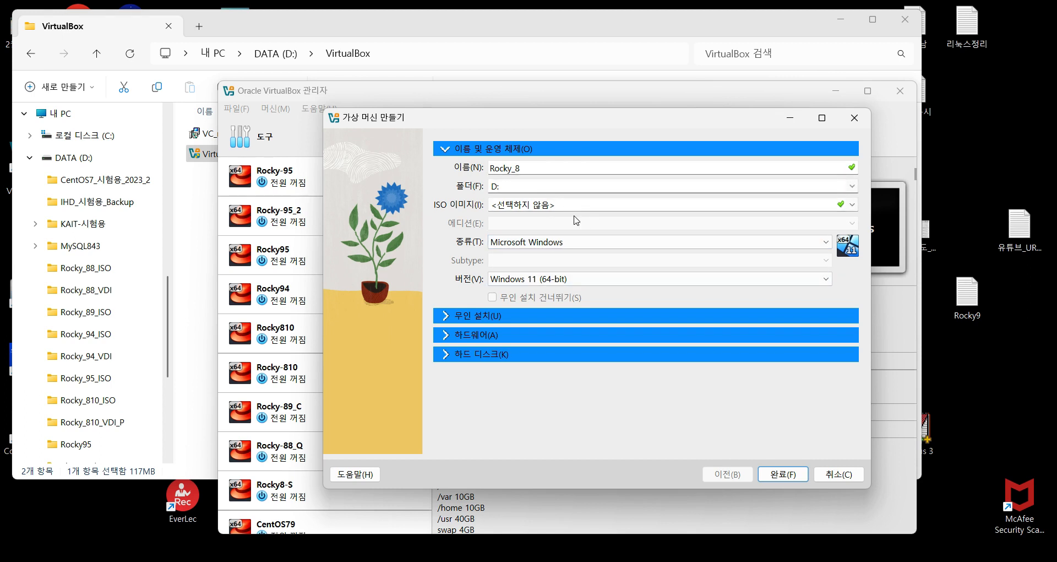
{"action": "left_click", "coordinate": [506, 185]}
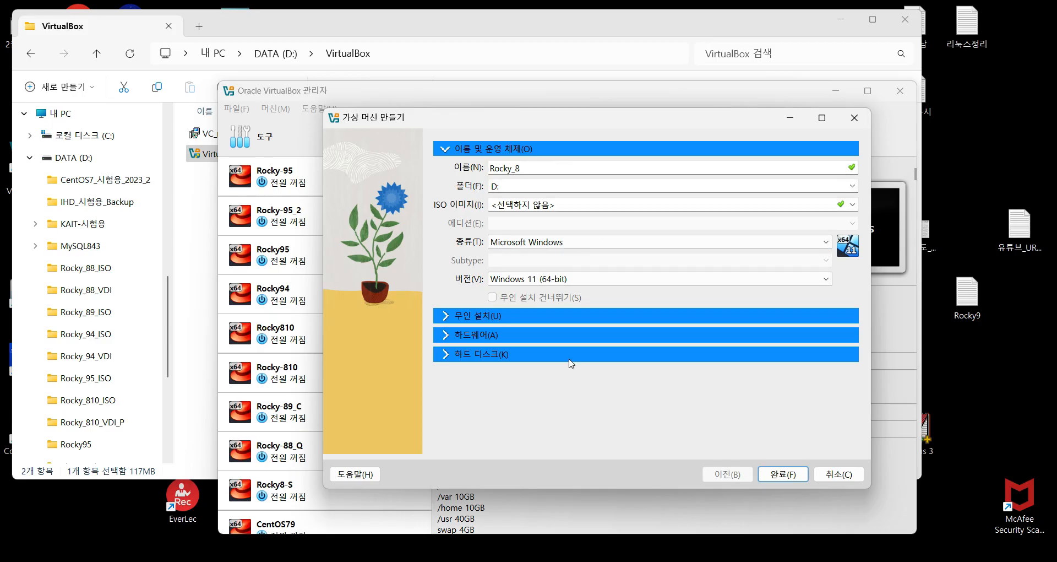
{"action": "left_click", "coordinate": [548, 183]}
- Look through the available ISO images and leave the ISO image as <선택하지 않음>
{"action": "left_click", "coordinate": [852, 204]}
{"action": "left_click", "coordinate": [853, 205]}
{"action": "left_click", "coordinate": [852, 204]}
{"action": "left_click", "coordinate": [852, 204]}
{"action": "left_click", "coordinate": [852, 204]}
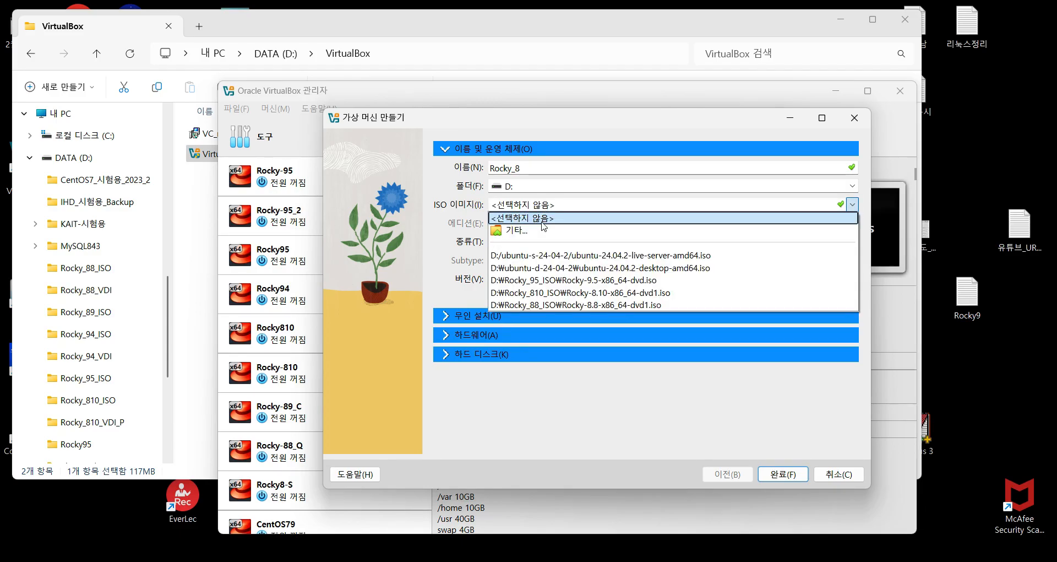
{"action": "left_click", "coordinate": [548, 218]}
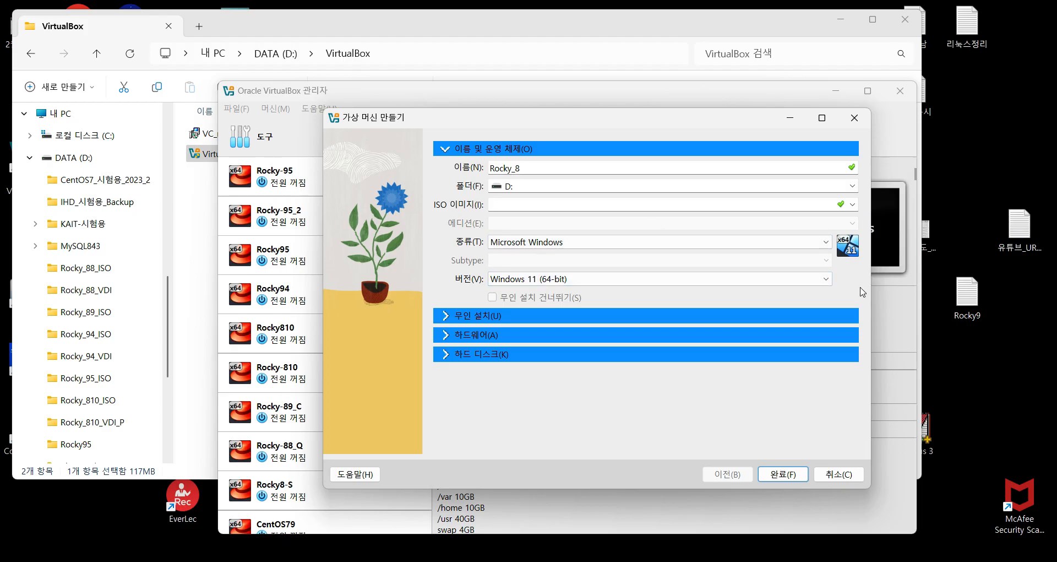
- Set the operating system type to Linux and the subtype to Red Hat
{"action": "left_click", "coordinate": [827, 245]}
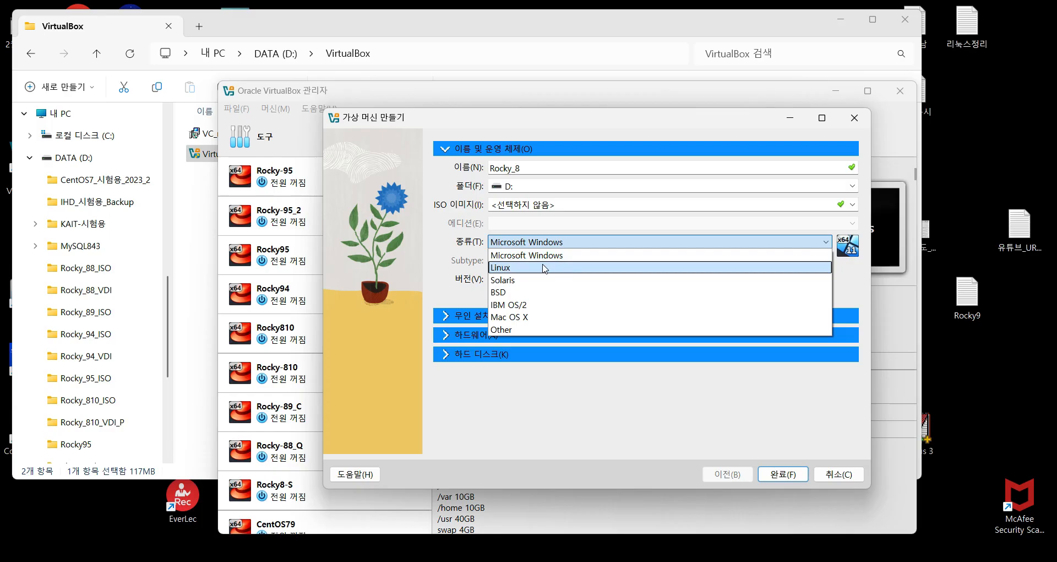
{"action": "left_click", "coordinate": [667, 266]}
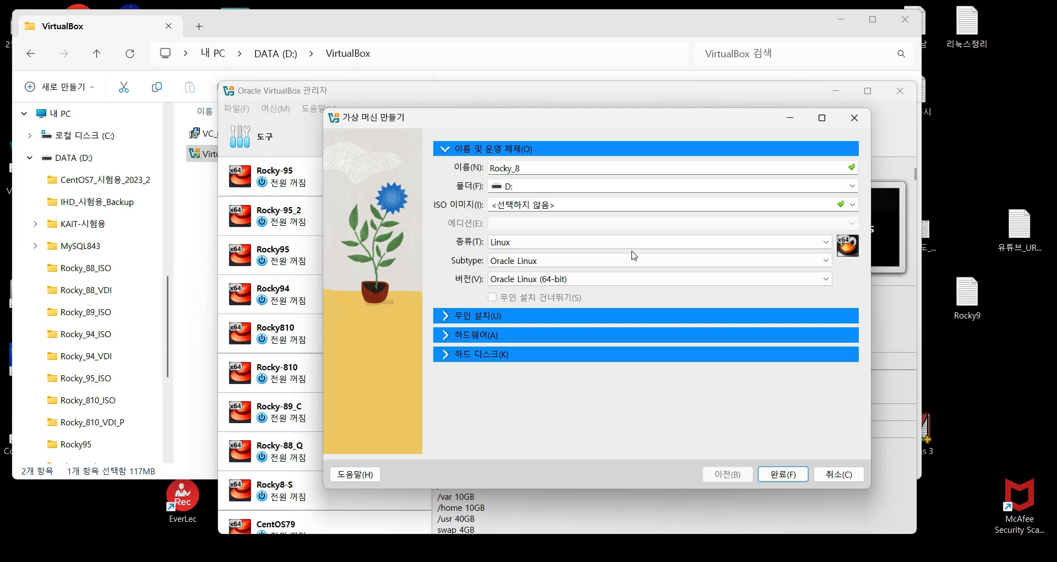
{"action": "left_click", "coordinate": [830, 262]}
{"action": "scroll", "coordinate": [535, 389], "scroll_direction": "down", "scroll_amount": 1}
{"action": "left_click", "coordinate": [522, 362]}
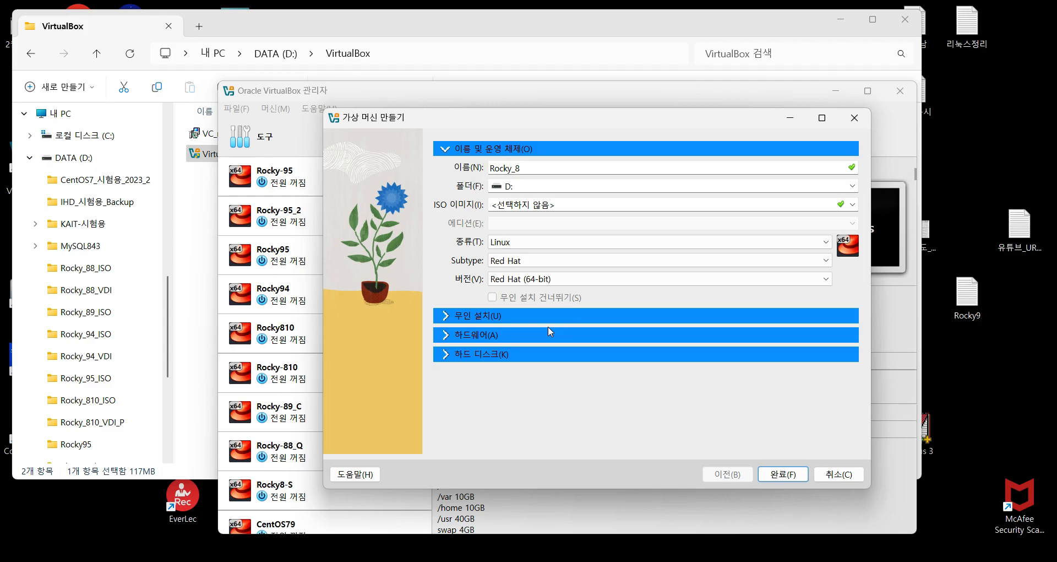
- Review the unattended installation options, and configure the hardware with 4096 MB of base memory and 2 processors
{"action": "left_click", "coordinate": [446, 317]}
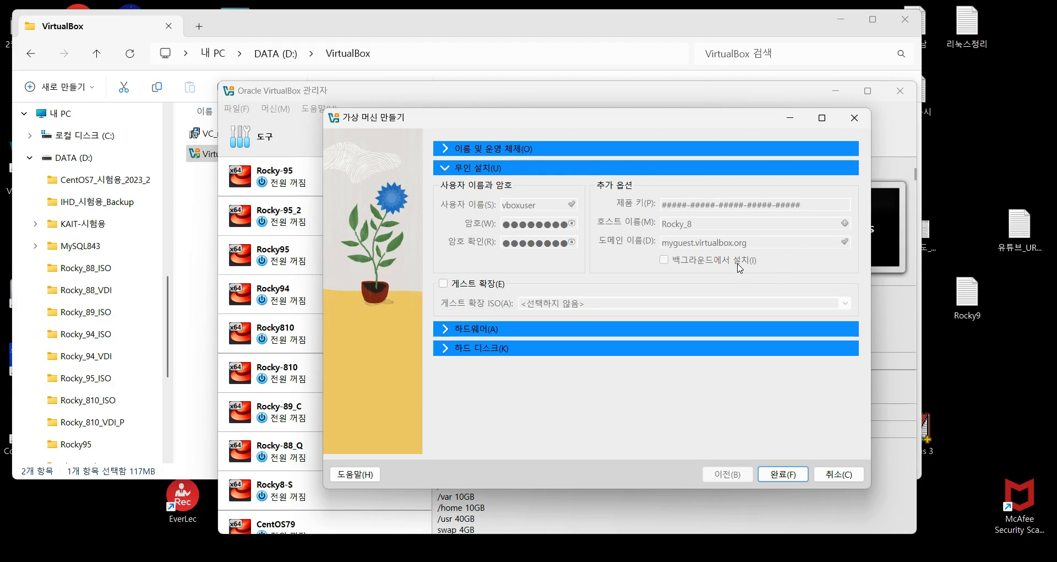
{"action": "mouse_move", "coordinate": [740, 268]}
{"action": "left_click", "coordinate": [447, 330]}
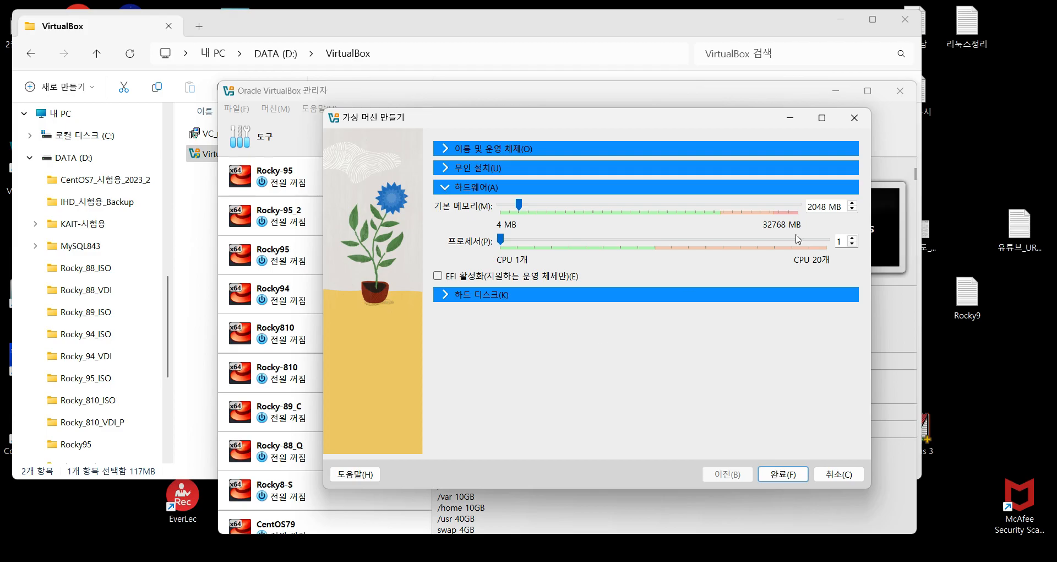
{"action": "left_click_drag", "start_coordinate": [827, 207], "coordinate": [808, 209]}
{"action": "type", "text": "4096"}
{"action": "left_click", "coordinate": [852, 209]}
{"action": "left_click", "coordinate": [852, 203]}
{"action": "mouse_move", "coordinate": [538, 207]}
{"action": "left_mouse_down"}
{"action": "mouse_move", "coordinate": [570, 209]}
{"action": "mouse_move", "coordinate": [542, 212]}
{"action": "left_mouse_up"}
{"action": "left_click", "coordinate": [852, 238]}
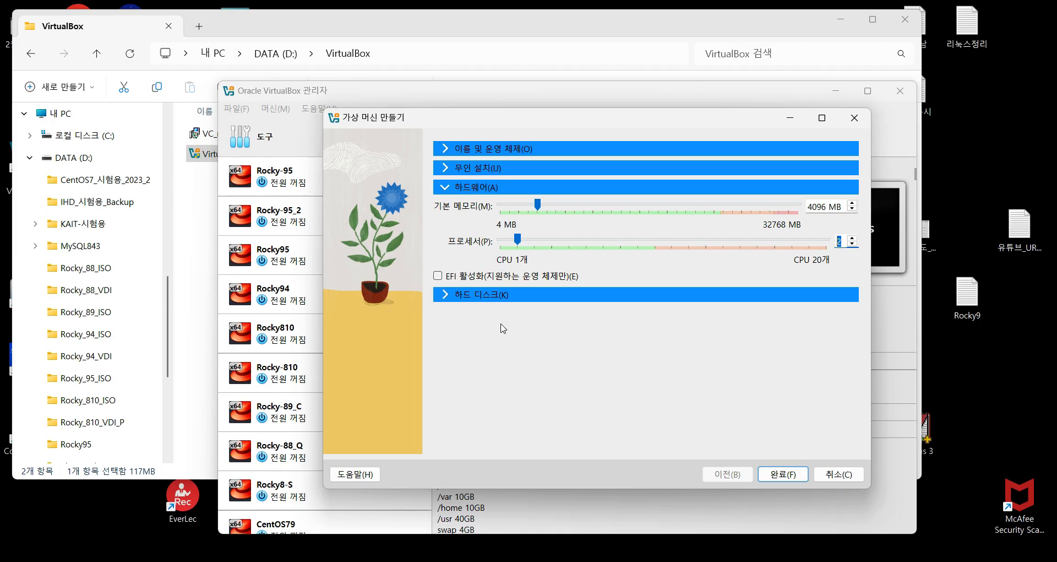
- Set the new virtual hard disk's size to 100 GB and keep VDI as its file type
{"action": "left_click", "coordinate": [444, 295]}
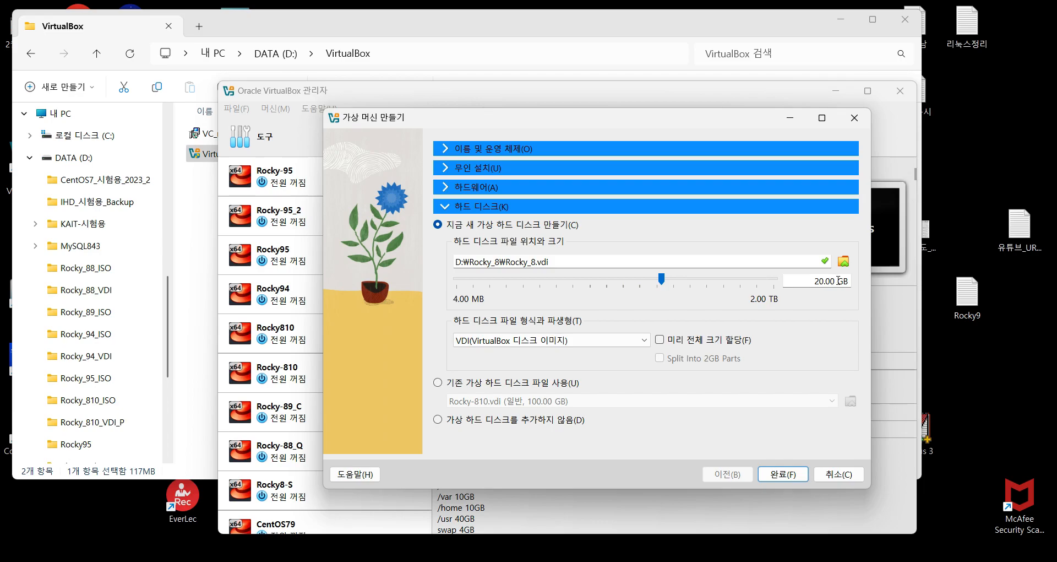
{"action": "left_click_drag", "start_coordinate": [834, 282], "coordinate": [814, 281]}
{"action": "type", "text": "100"}
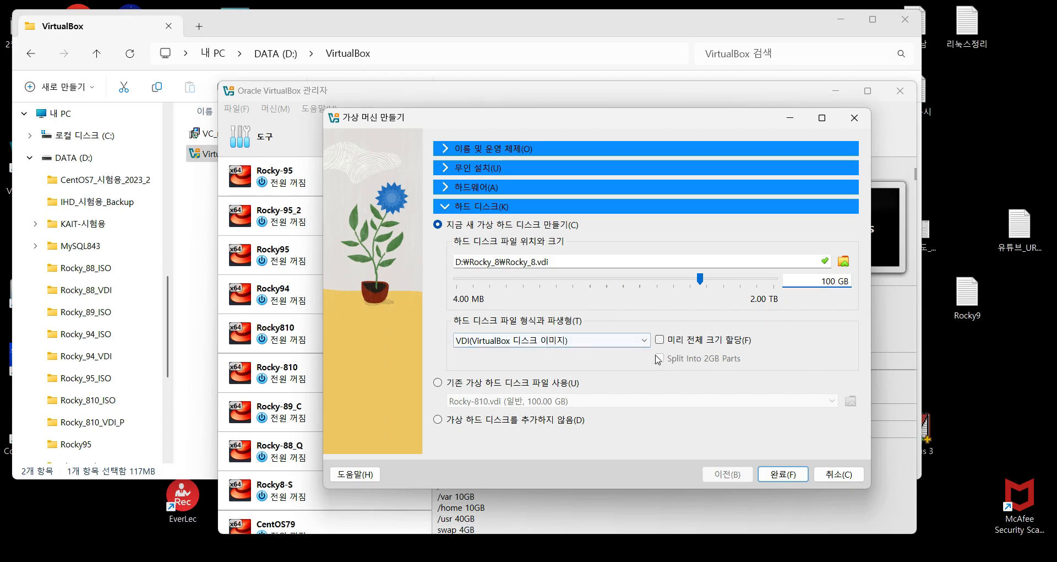
{"action": "left_click", "coordinate": [646, 340]}
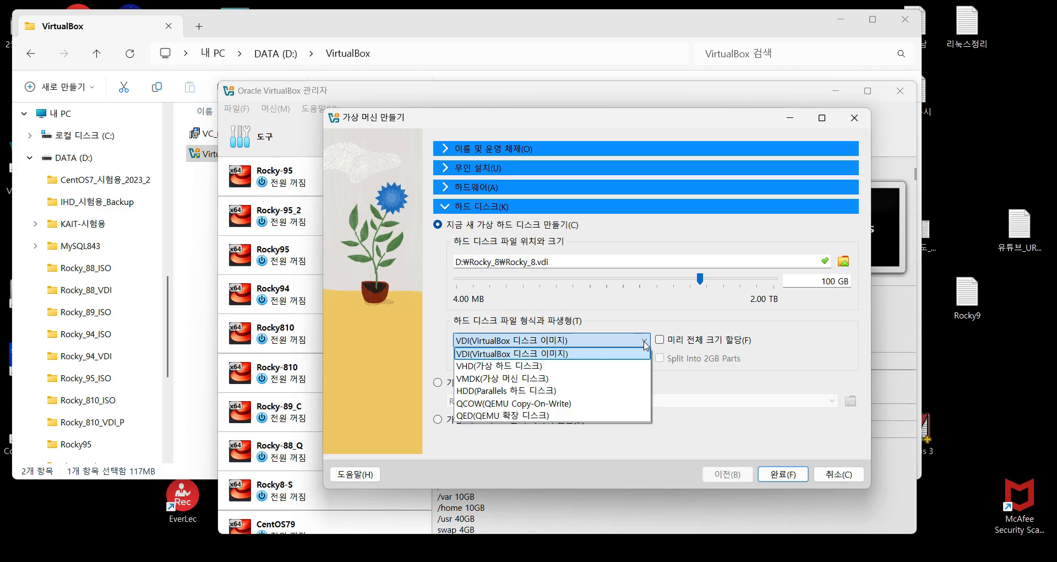
{"action": "left_click", "coordinate": [608, 353]}
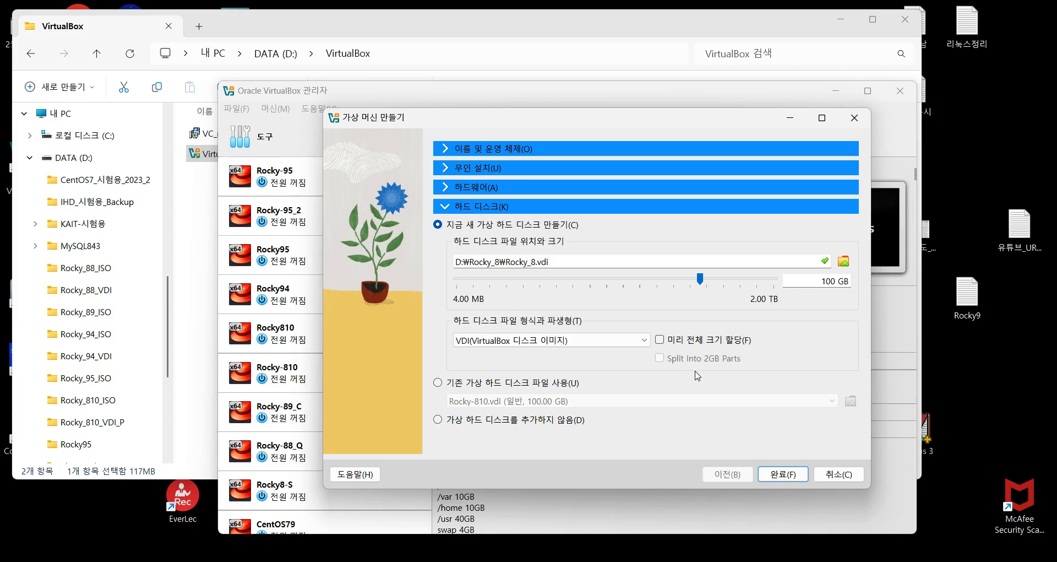
- Try the existing disk file option, go back to creating a new virtual hard disk, and submit the machine for creation
{"action": "left_click", "coordinate": [531, 383]}
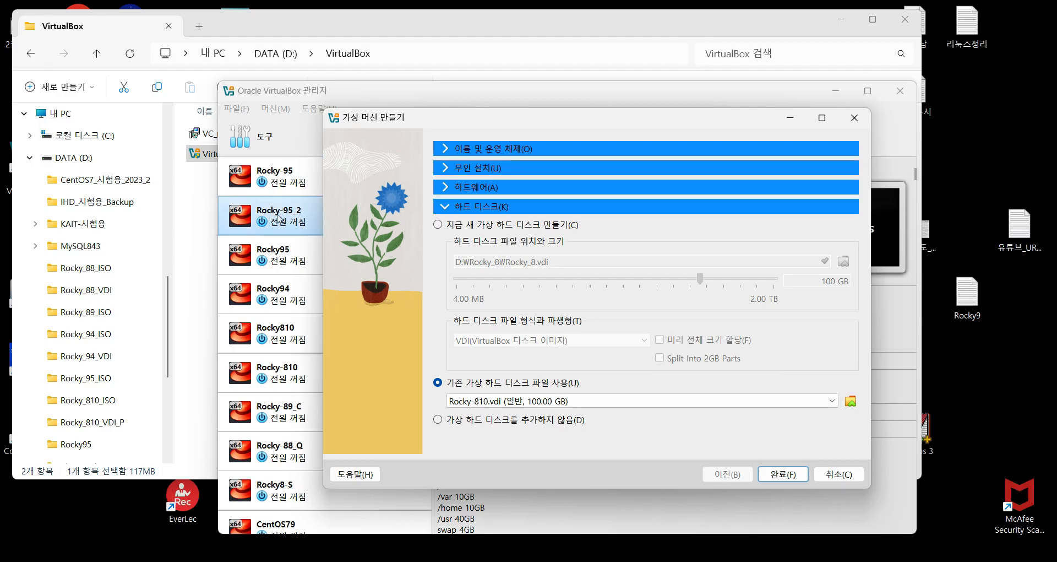
{"action": "left_click", "coordinate": [438, 225]}
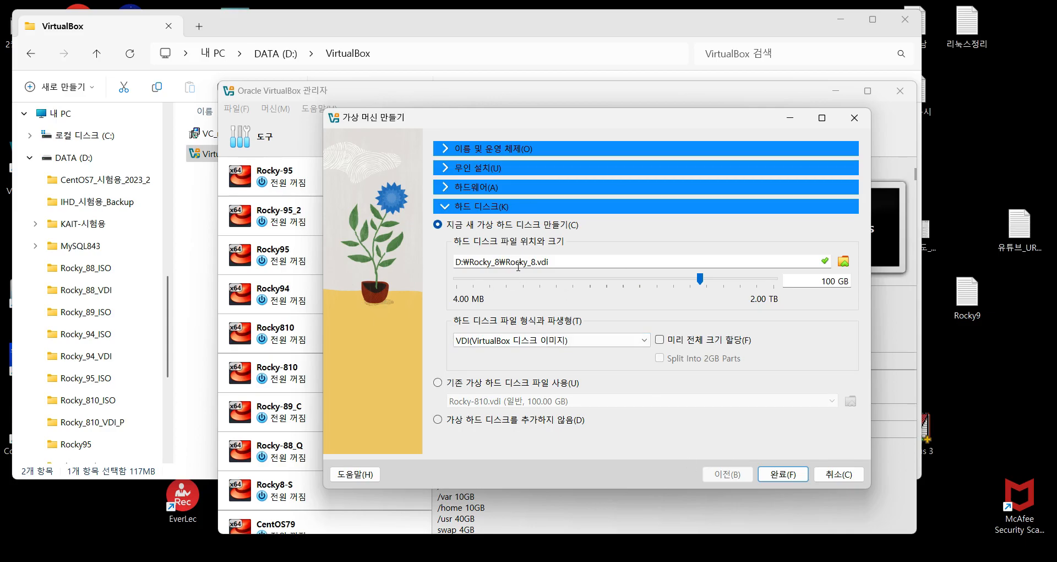
{"action": "left_click", "coordinate": [784, 479]}
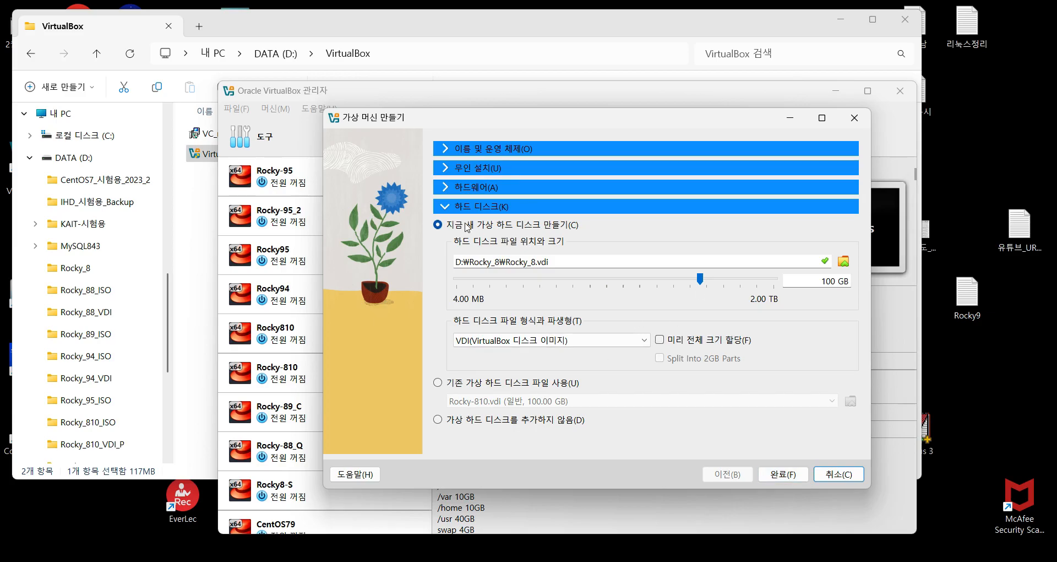
- Review the machine's name and operating system settings and look over the DATA (D:) folders in File Explorer
{"action": "left_click", "coordinate": [447, 208]}
{"action": "left_click", "coordinate": [449, 150]}
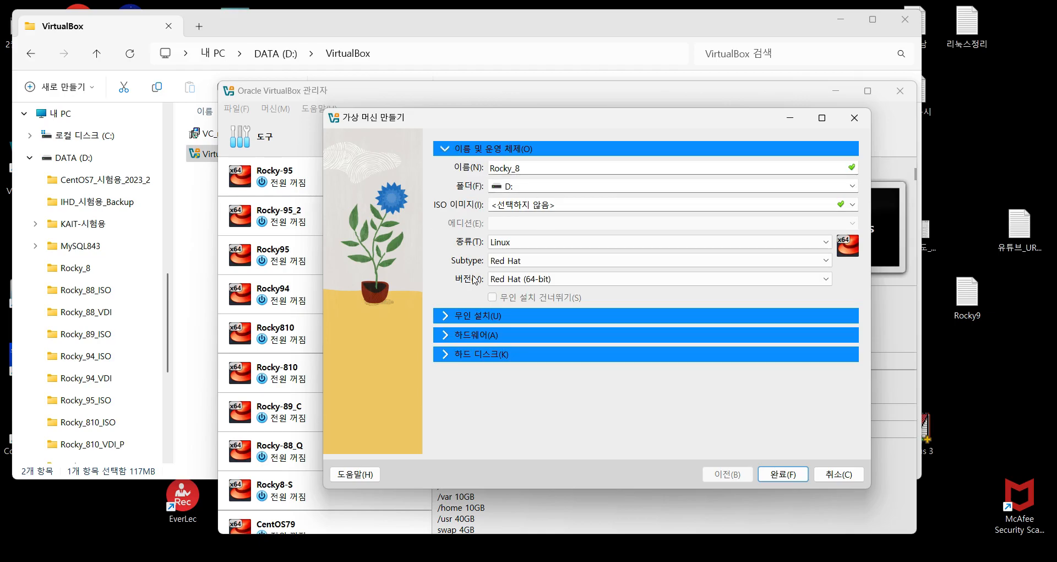
{"action": "left_click_drag", "start_coordinate": [172, 337], "coordinate": [94, 377]}
{"action": "left_click", "coordinate": [94, 377]}
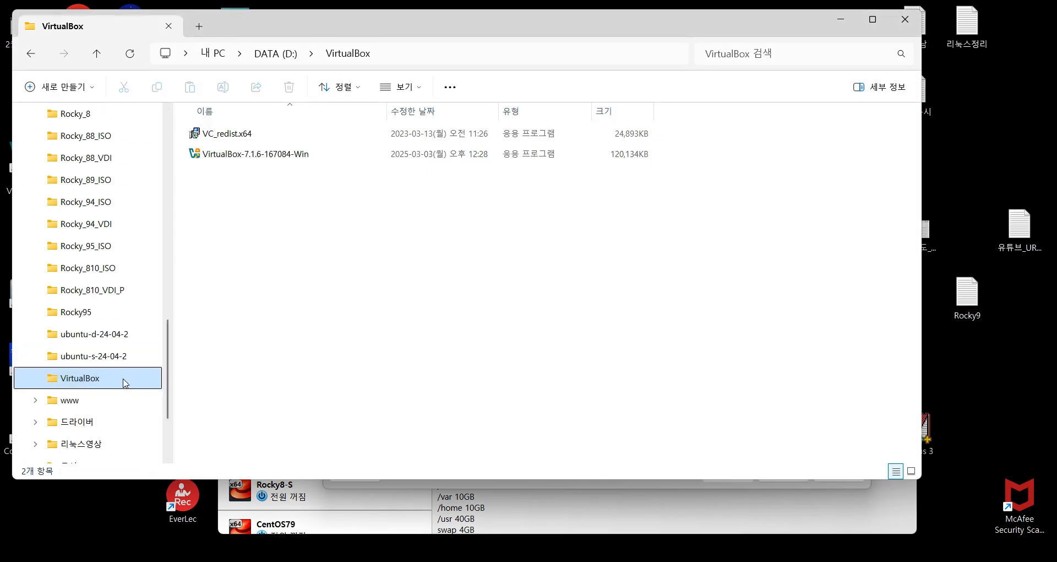
{"action": "scroll", "coordinate": [137, 402], "scroll_direction": "up", "scroll_amount": 3}
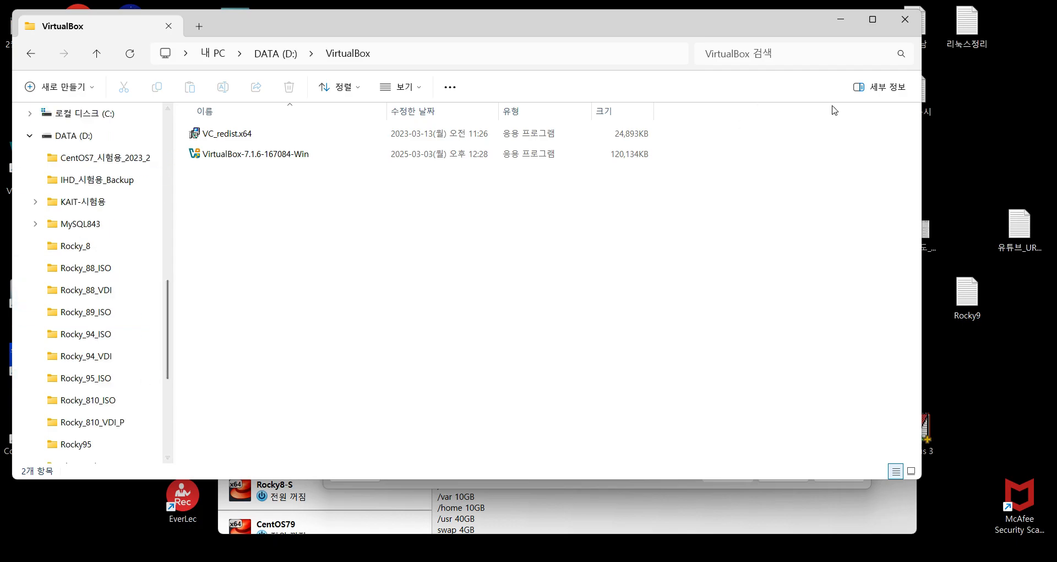
{"action": "left_click", "coordinate": [841, 19]}
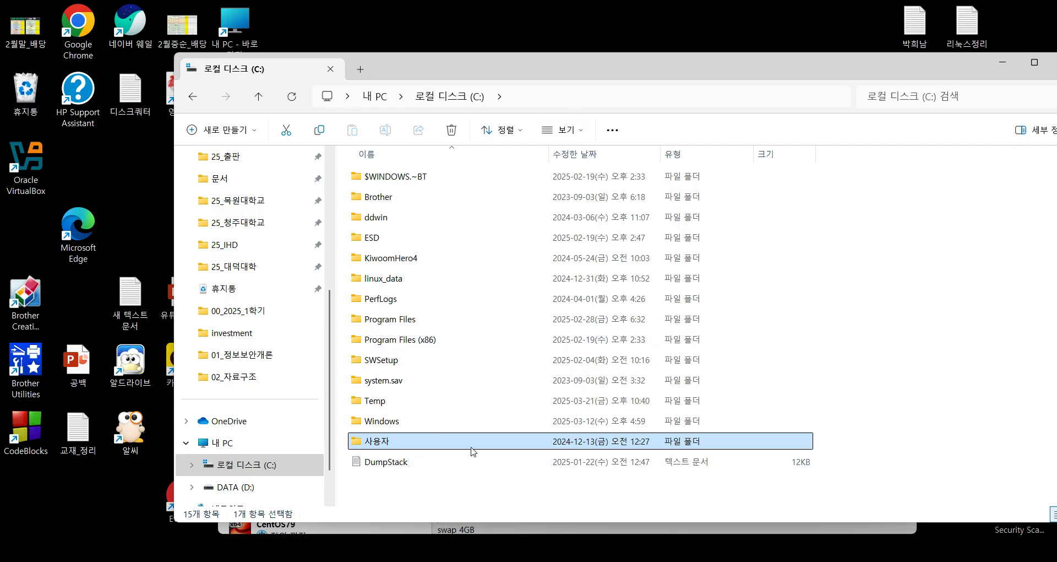
- Open the user's VirtualBox VMs folder under 사용자 on the C: drive and look through the machine folders
{"action": "double_click", "coordinate": [379, 442]}
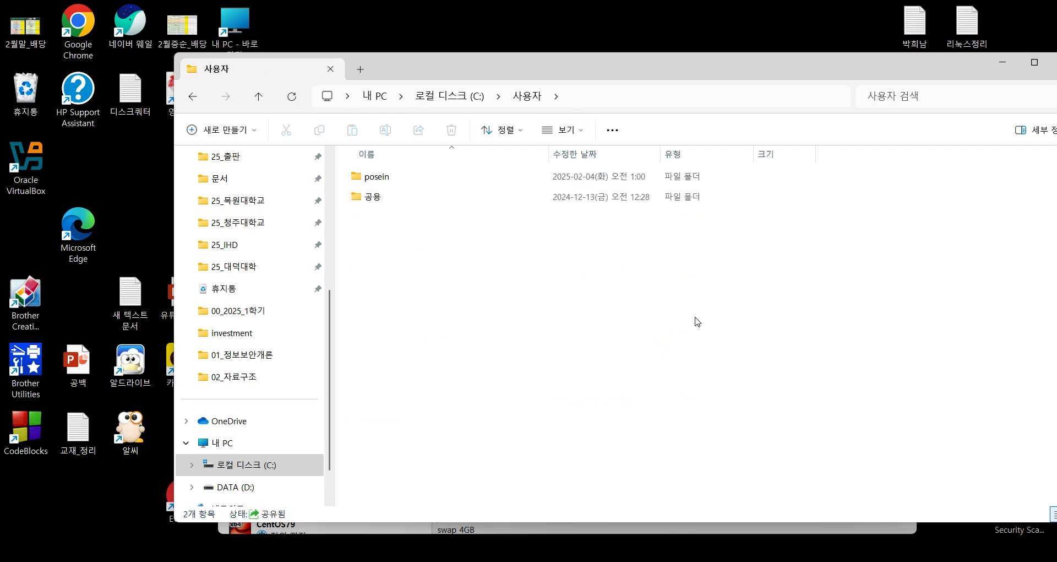
{"action": "double_click", "coordinate": [373, 180]}
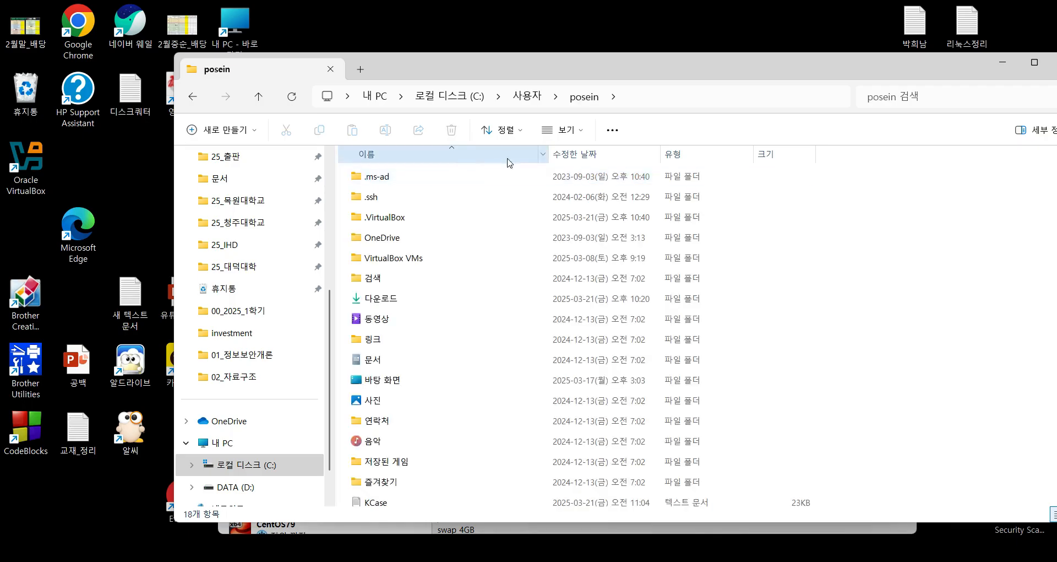
{"action": "double_click", "coordinate": [405, 258]}
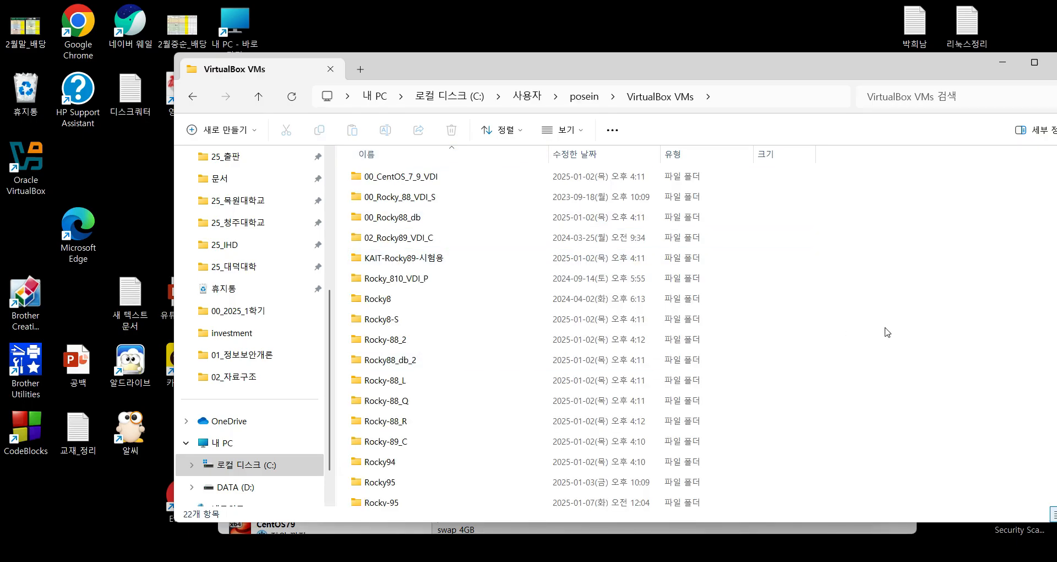
{"action": "scroll", "coordinate": [887, 332], "scroll_direction": "down", "scroll_amount": 1}
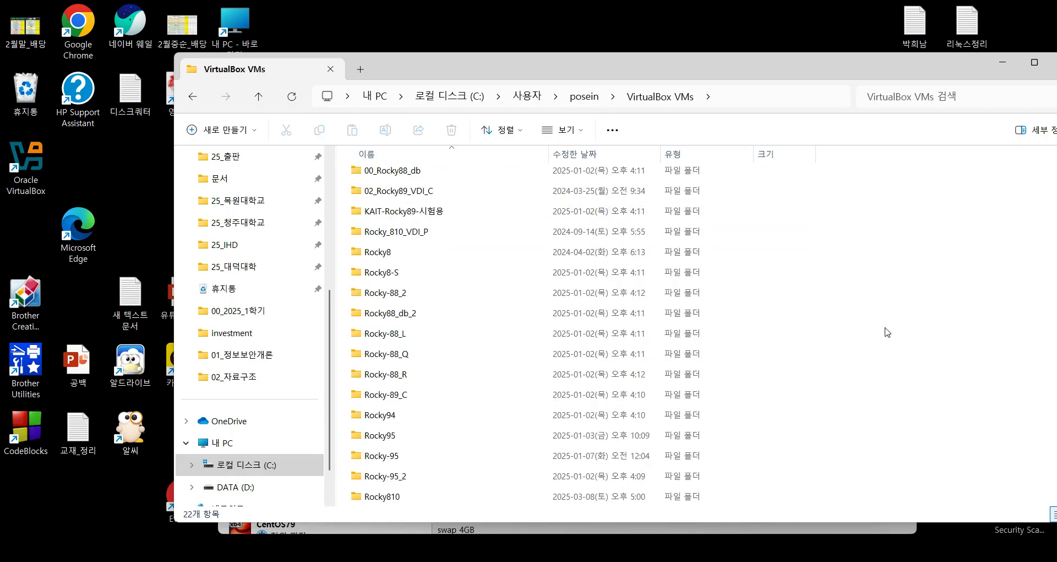
{"action": "scroll", "coordinate": [887, 332], "scroll_direction": "down", "scroll_amount": 1}
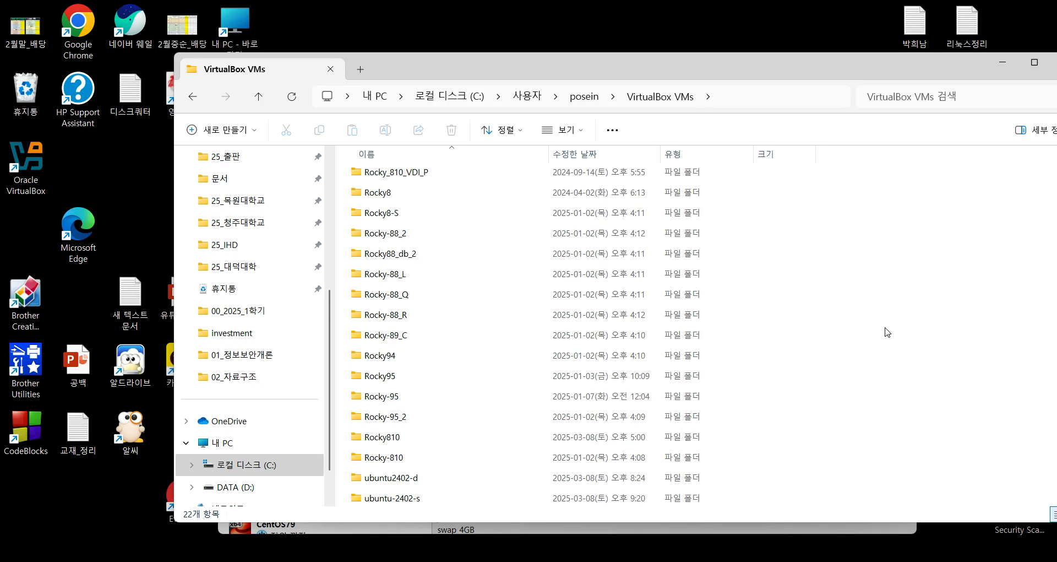
- Look over the full list of machine folders in VirtualBox VMs and return to the virtual machine creation wizard
{"action": "scroll", "coordinate": [887, 332], "scroll_direction": "up", "scroll_amount": 1}
{"action": "scroll", "coordinate": [887, 331], "scroll_direction": "down", "scroll_amount": 1}
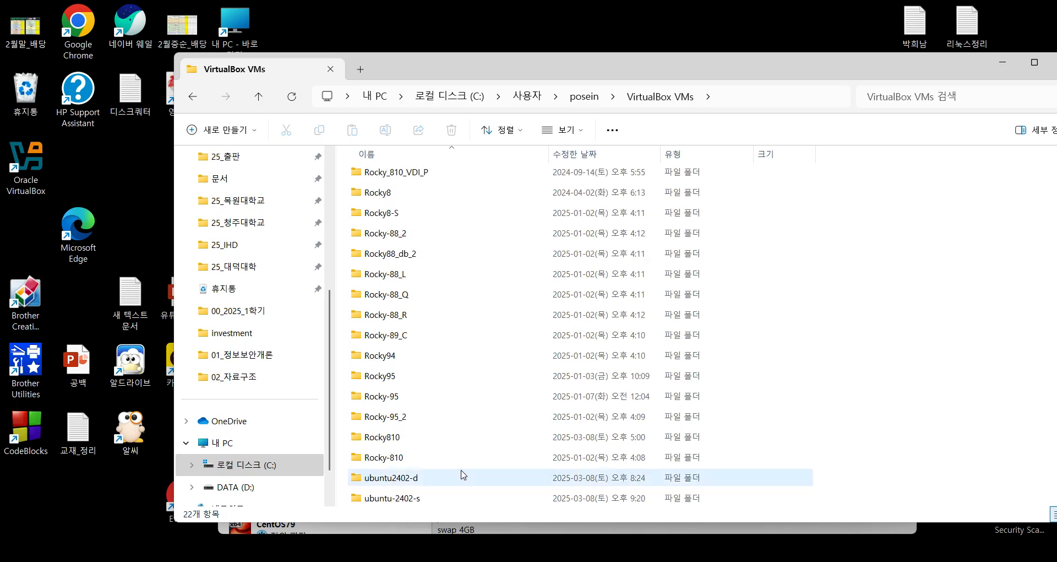
{"action": "scroll", "coordinate": [437, 449], "scroll_direction": "up", "scroll_amount": 2}
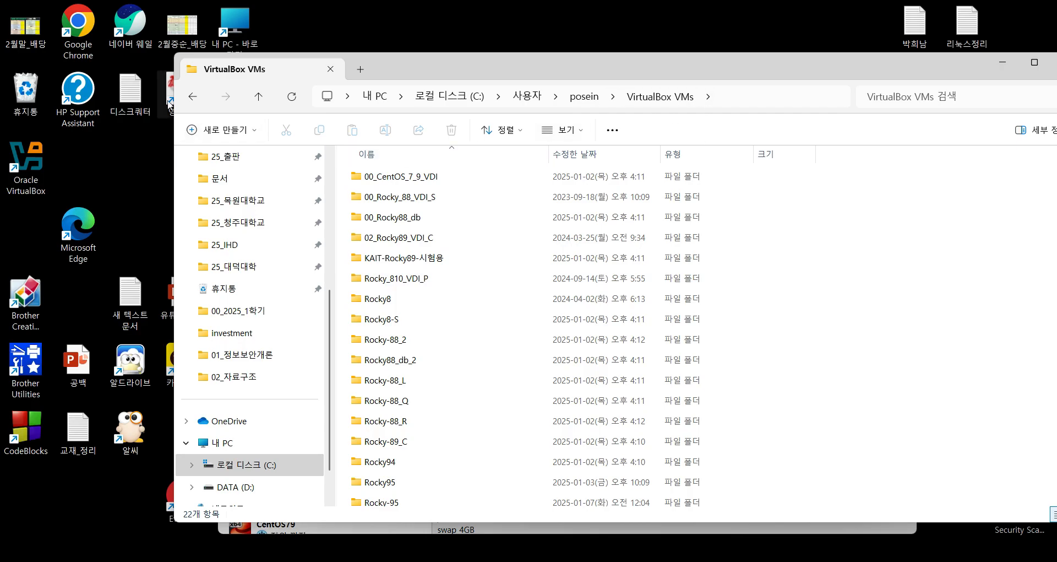
{"action": "left_click", "coordinate": [193, 97]}
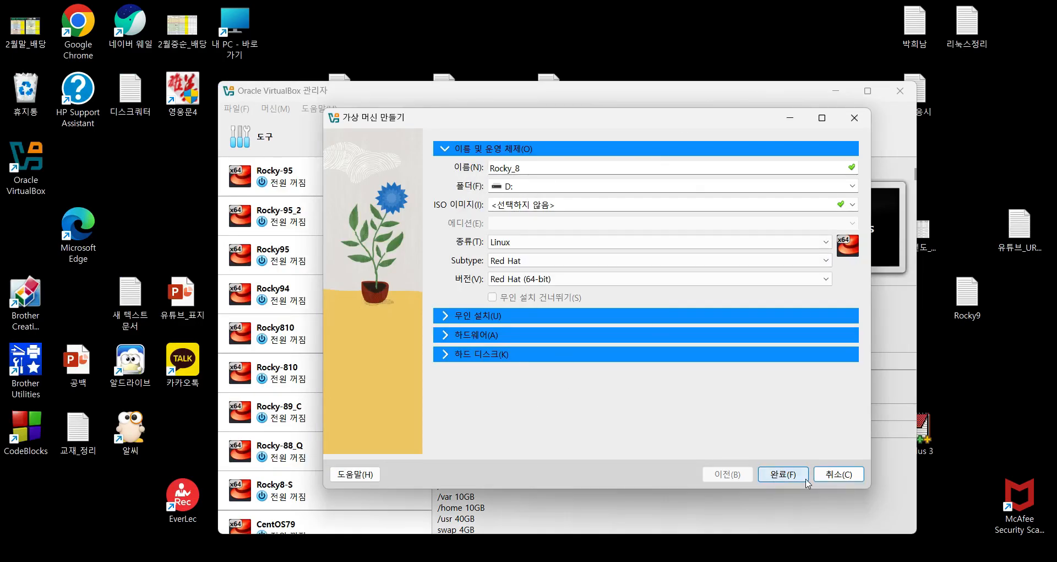
- Review the wizard's unattended install, hardware and hard disk settings and look over the existing machine list behind it
{"action": "left_click", "coordinate": [441, 314]}
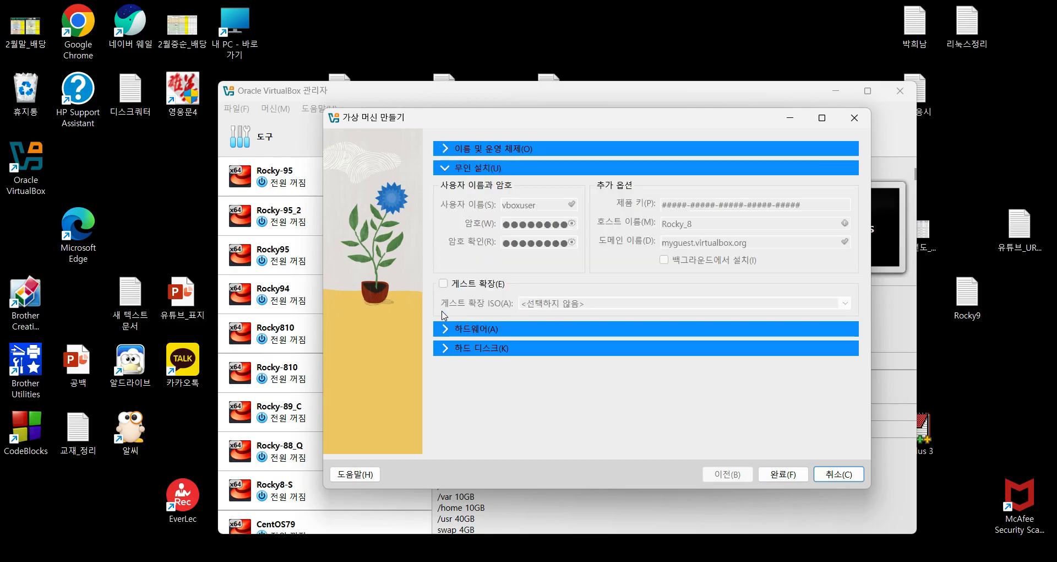
{"action": "left_click", "coordinate": [441, 326]}
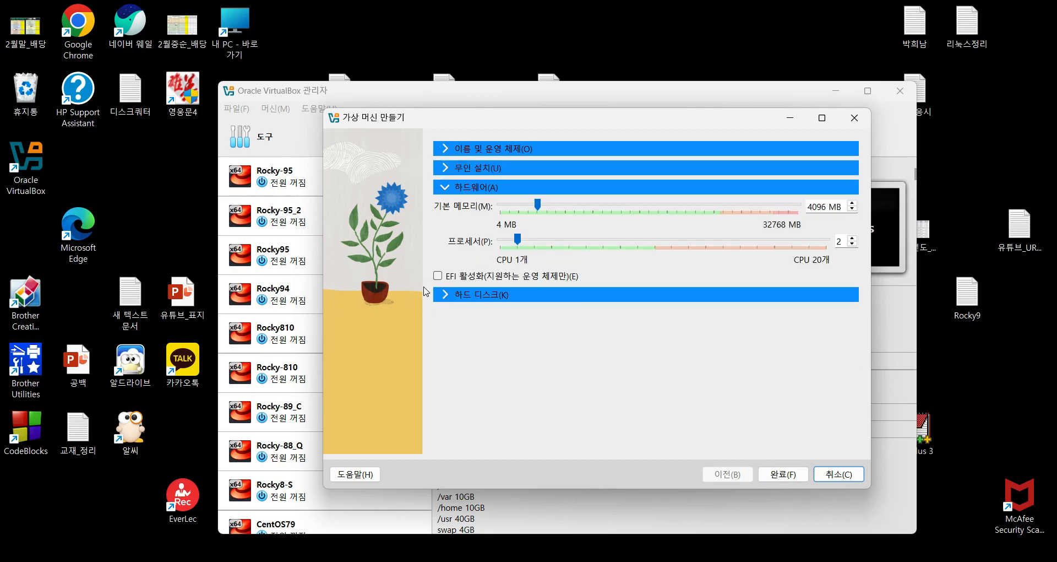
{"action": "left_click", "coordinate": [450, 299]}
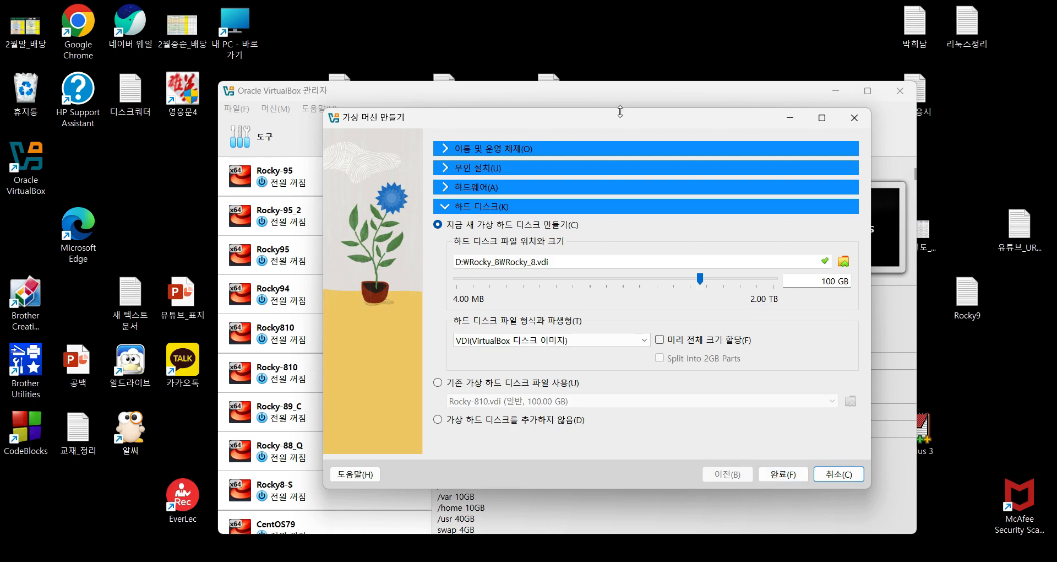
{"action": "left_click_drag", "start_coordinate": [594, 123], "coordinate": [726, 126]}
{"action": "scroll", "coordinate": [333, 333], "scroll_direction": "down", "scroll_amount": 1}
{"action": "scroll", "coordinate": [334, 333], "scroll_direction": "down", "scroll_amount": 3}
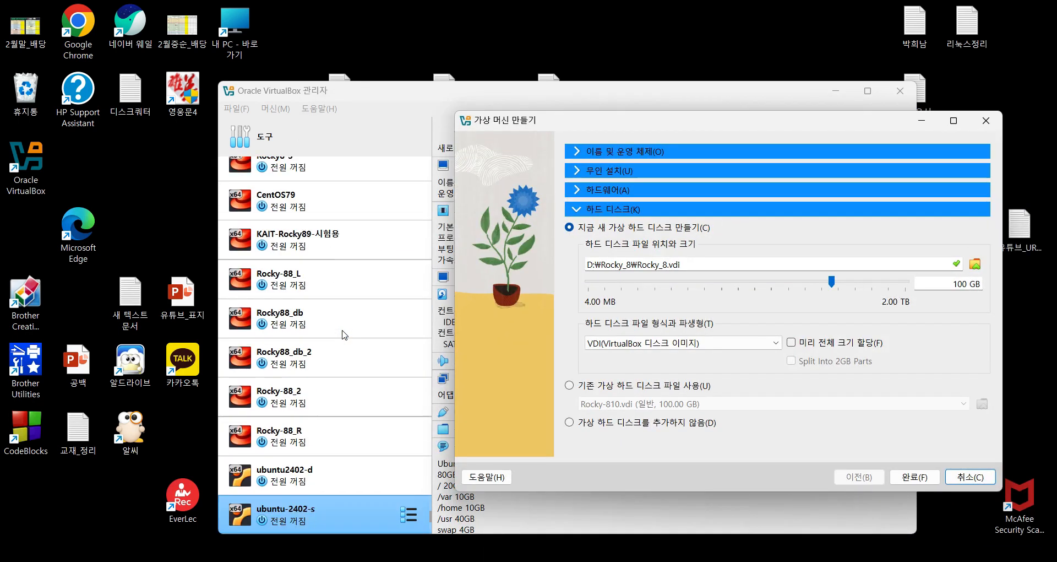
- Try to finish creating the Rocky_8 machine and look for it in the machine list
{"action": "left_click", "coordinate": [919, 478]}
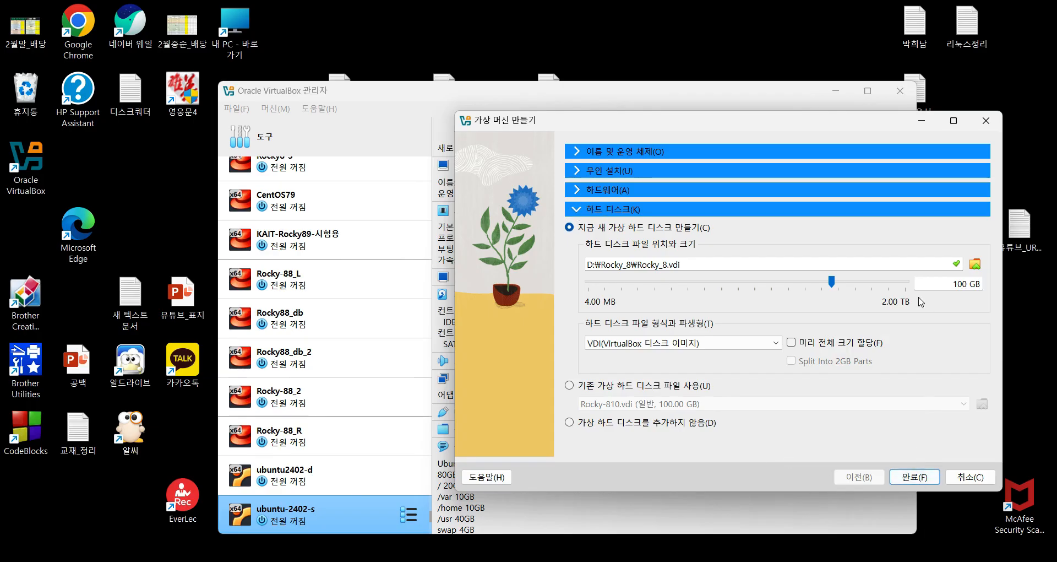
{"action": "left_click", "coordinate": [925, 484]}
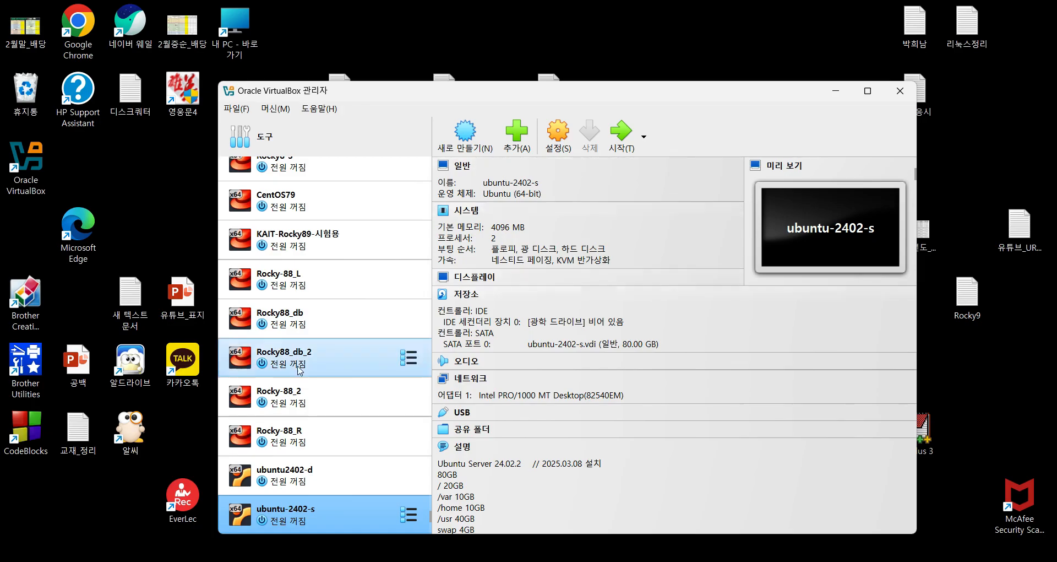
{"action": "scroll", "coordinate": [316, 359], "scroll_direction": "up", "scroll_amount": 3}
{"action": "scroll", "coordinate": [318, 357], "scroll_direction": "down", "scroll_amount": 3}
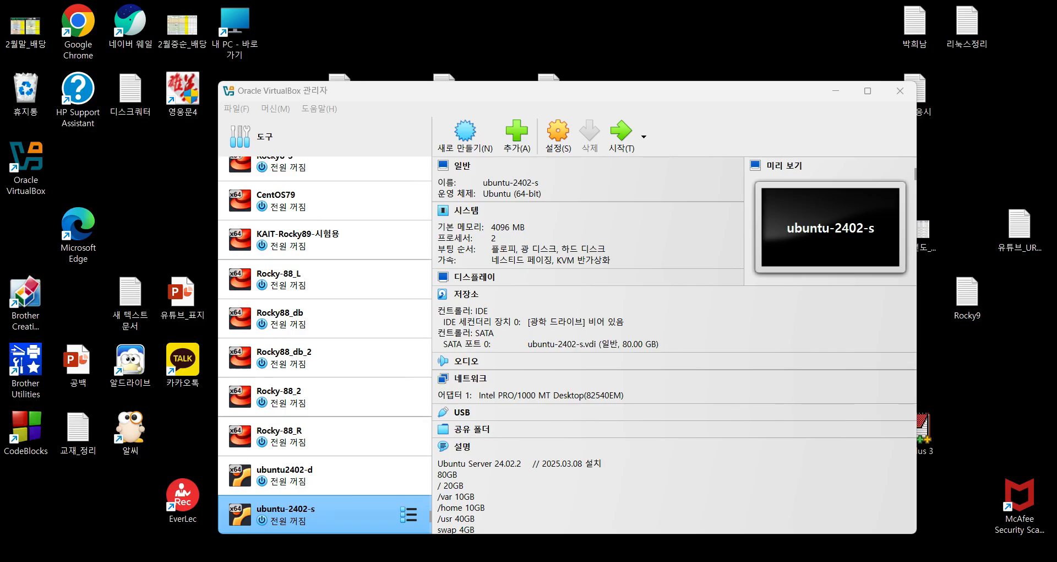
- Start a new virtual machine named Rocky_8 with type Linux and subtype Red Hat
{"action": "left_click", "coordinate": [463, 144]}
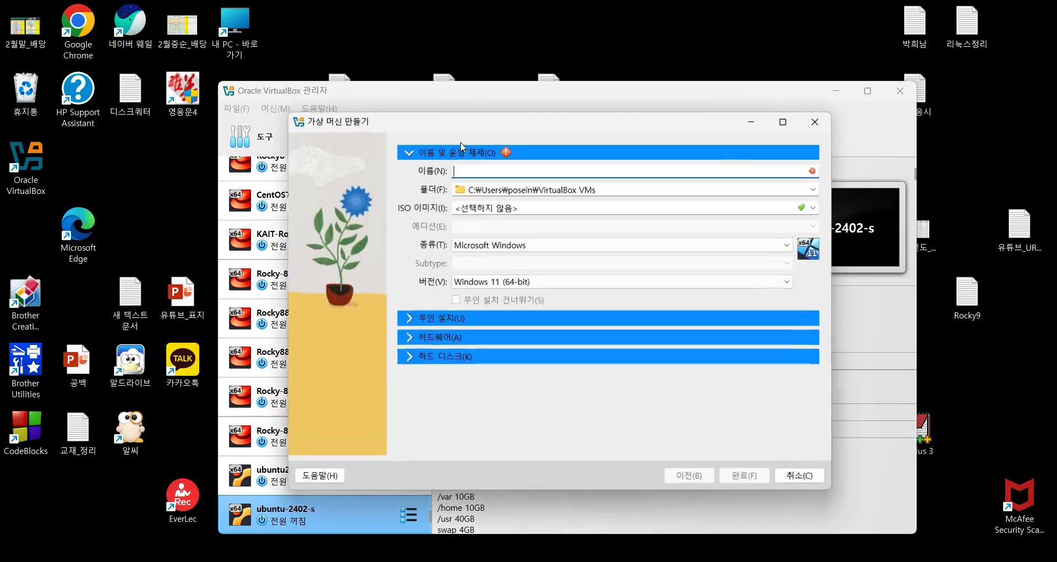
{"action": "type", "text": "Rocky_8"}
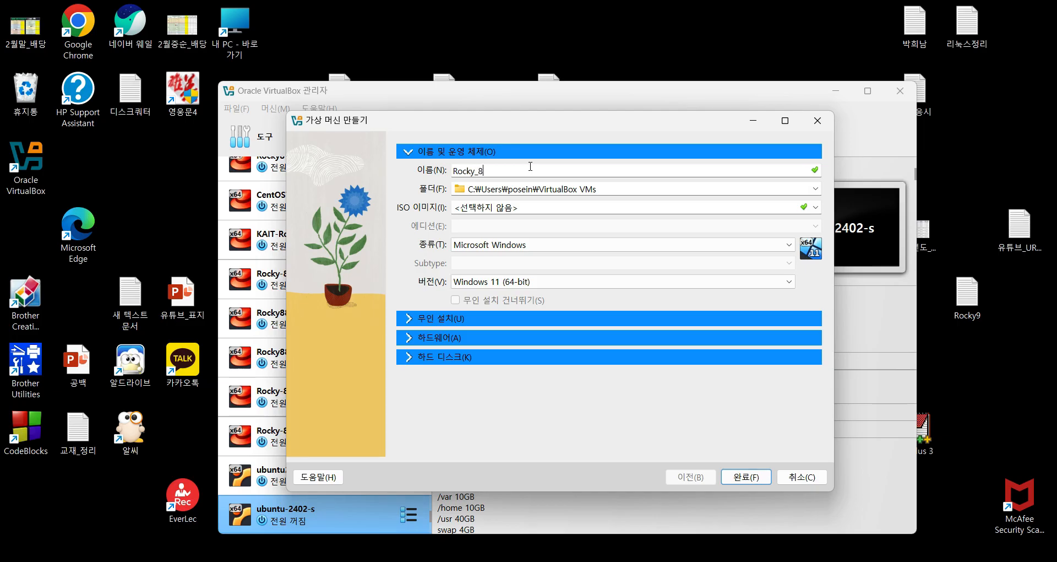
{"action": "left_click", "coordinate": [621, 246]}
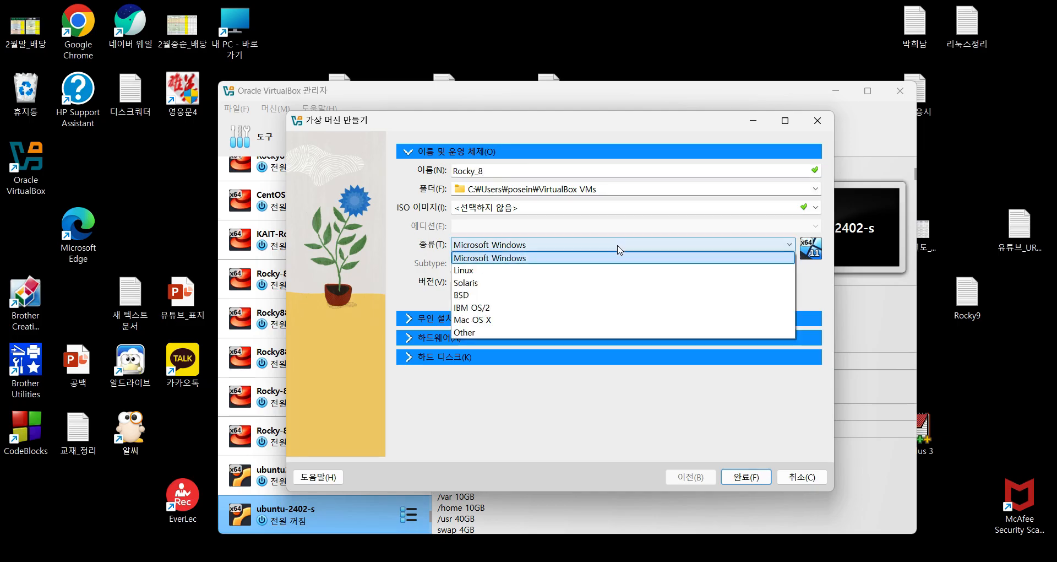
{"action": "left_click", "coordinate": [546, 271]}
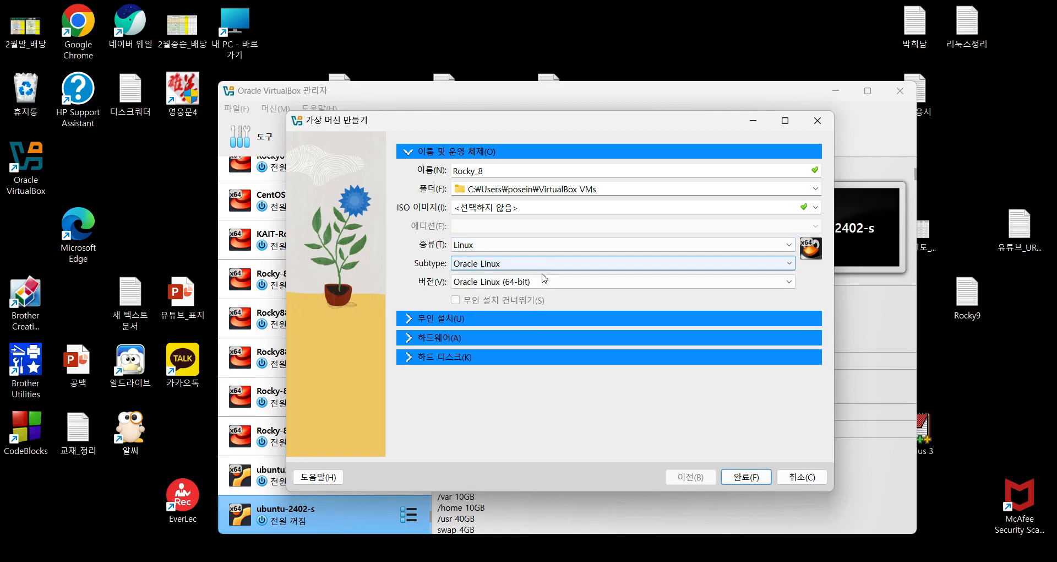
{"action": "left_click", "coordinate": [538, 267]}
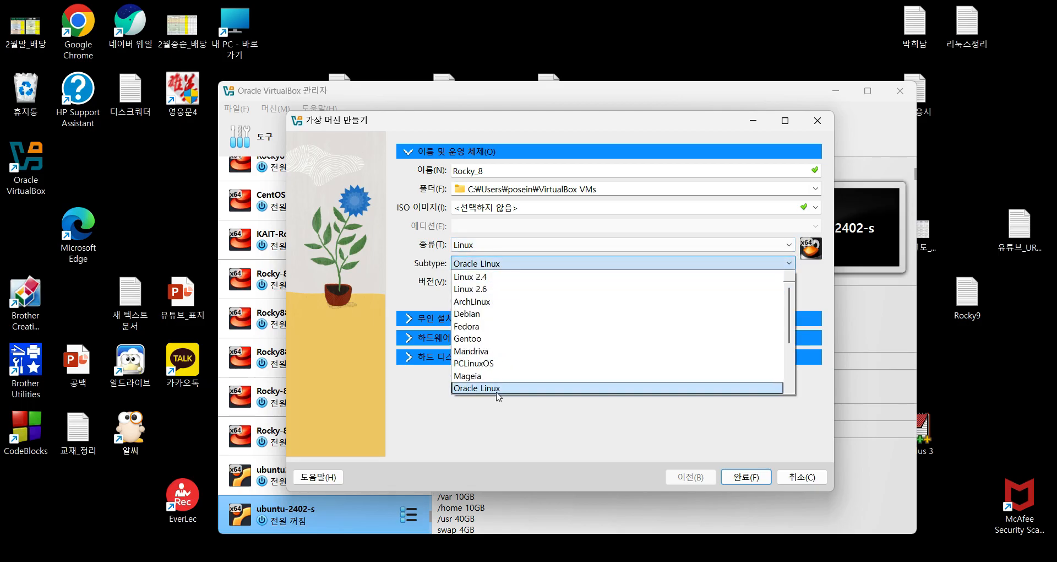
{"action": "left_click", "coordinate": [501, 363]}
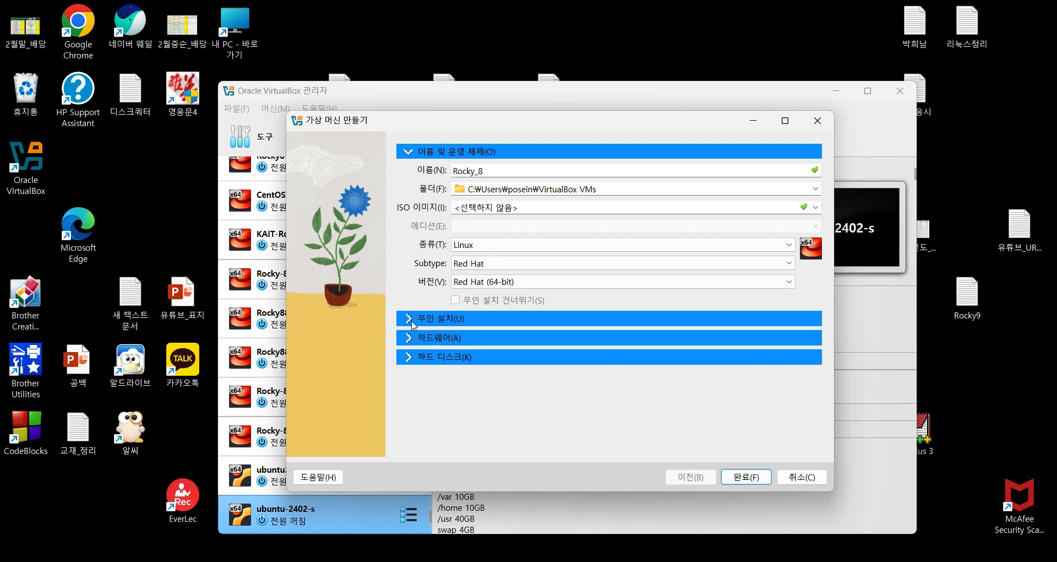
- Set the new machine's base memory to 4096 MB and its processor count to 2
{"action": "left_click", "coordinate": [412, 320]}
{"action": "left_click", "coordinate": [409, 330]}
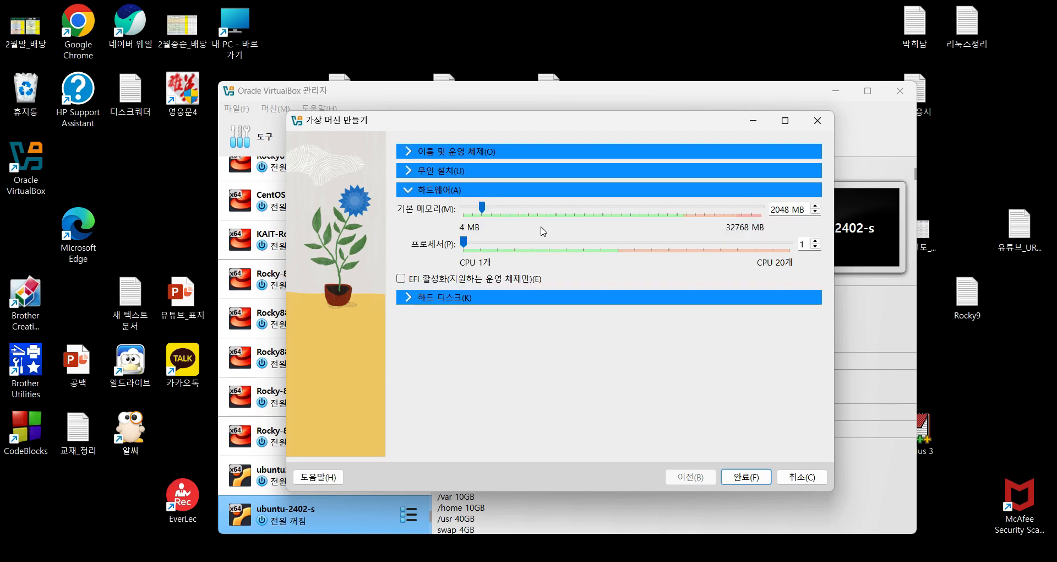
{"action": "left_click_drag", "start_coordinate": [789, 209], "coordinate": [749, 211]}
{"action": "type", "text": "4096"}
- Change the new machine's storage folder to the root of the DATA (D:) drive
{"action": "left_click", "coordinate": [402, 300]}
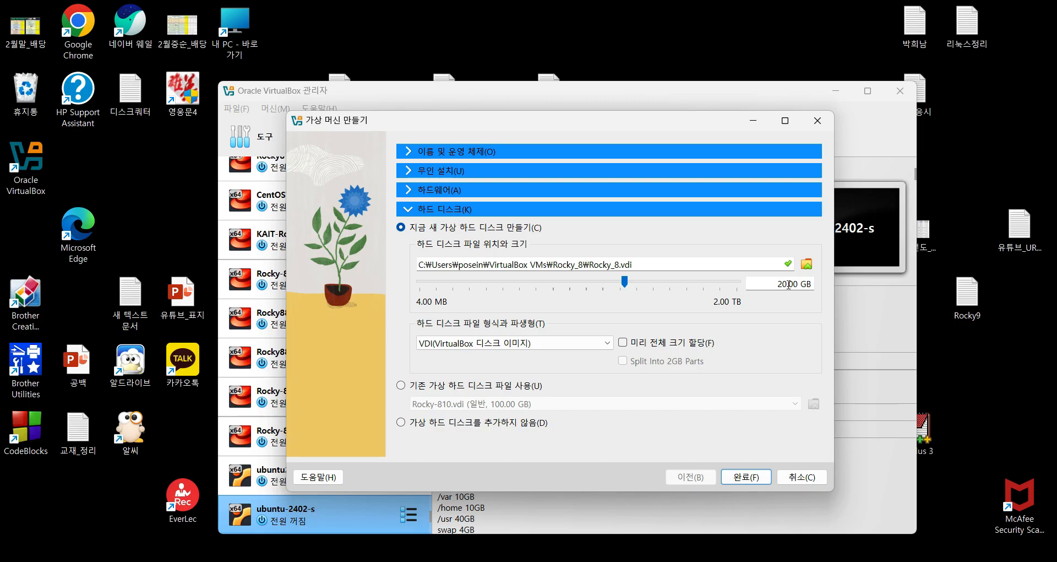
{"action": "left_click", "coordinate": [410, 154]}
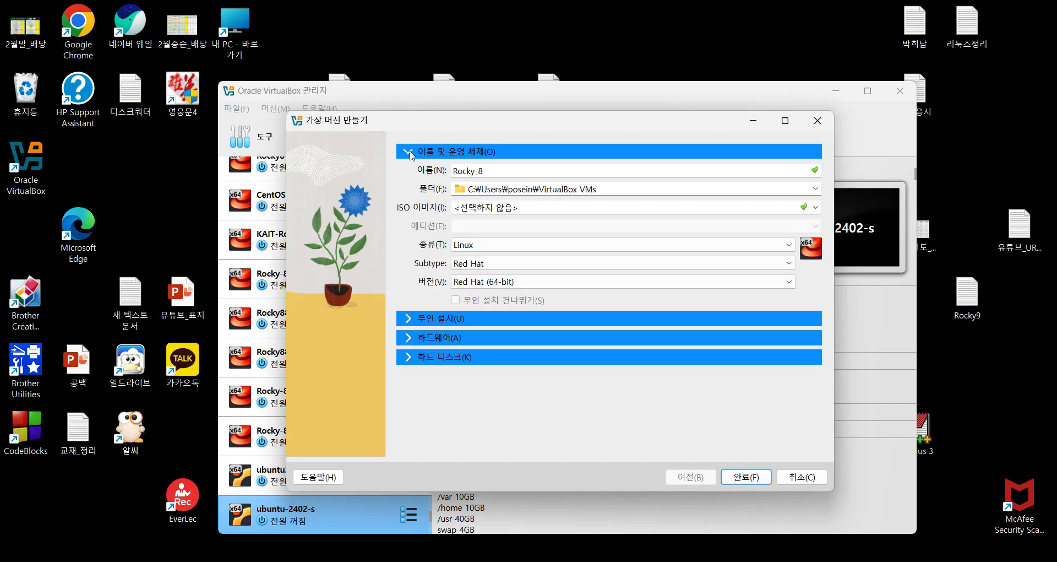
{"action": "left_click", "coordinate": [736, 192]}
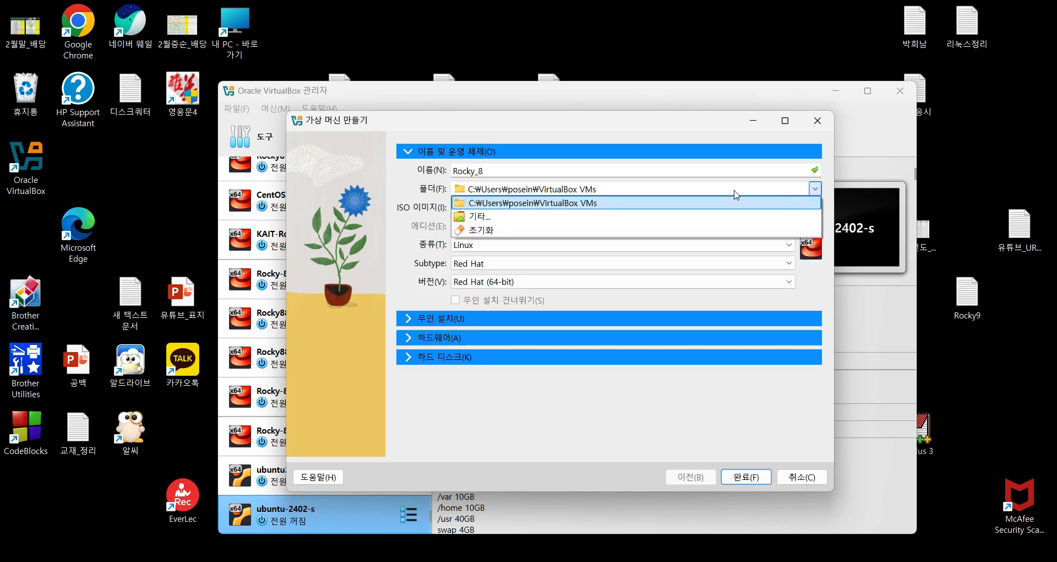
{"action": "left_click", "coordinate": [547, 215]}
{"action": "scroll", "coordinate": [584, 336], "scroll_direction": "down", "scroll_amount": 5}
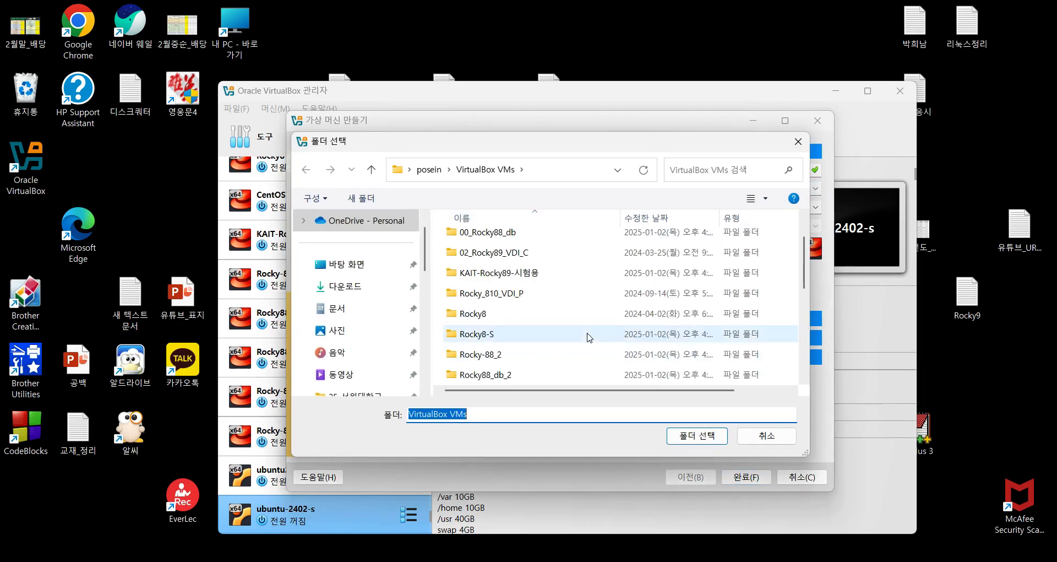
{"action": "scroll", "coordinate": [590, 337], "scroll_direction": "up", "scroll_amount": 5}
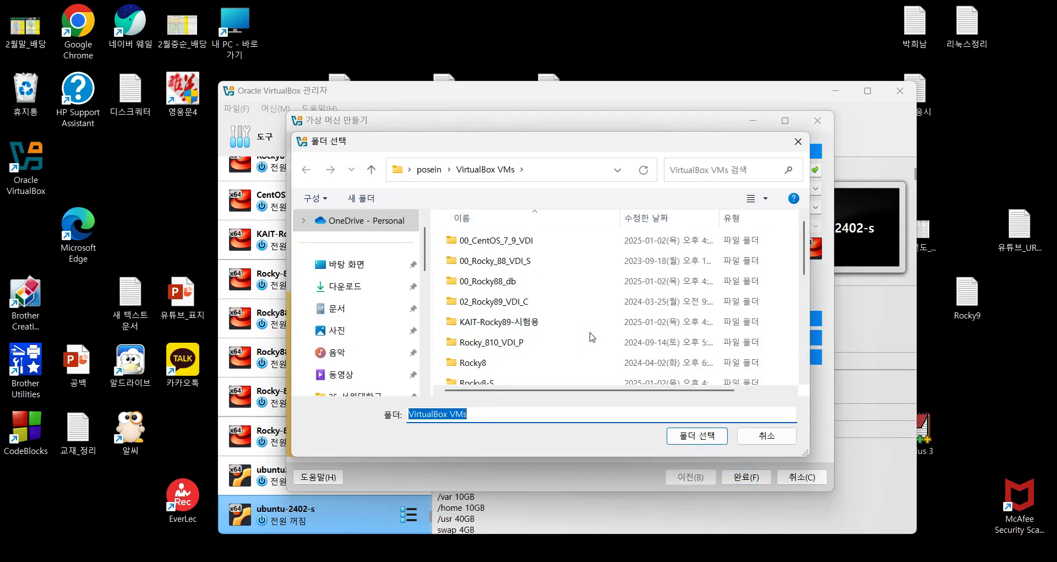
{"action": "scroll", "coordinate": [410, 312], "scroll_direction": "down", "scroll_amount": 8}
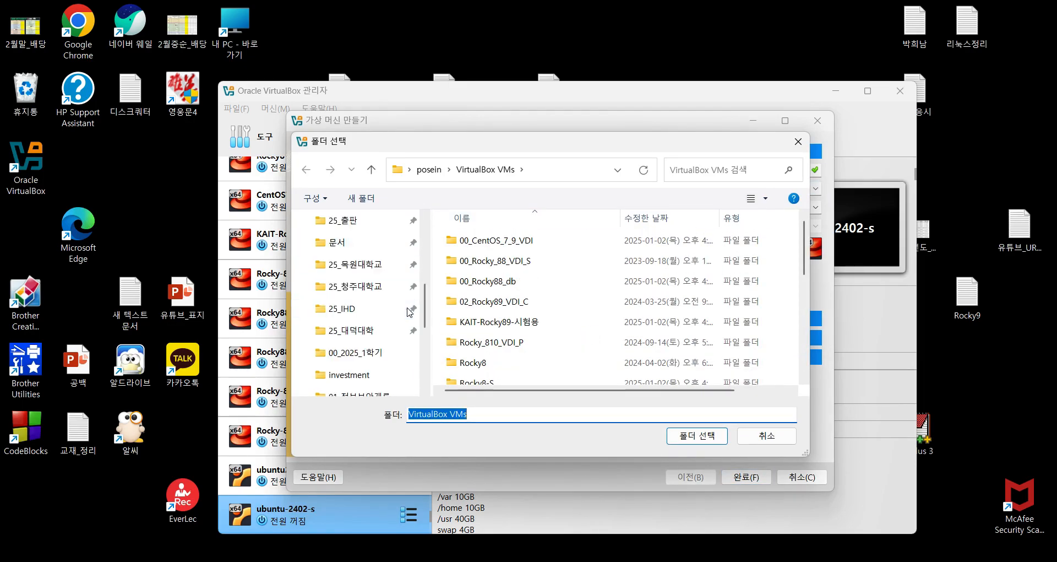
{"action": "scroll", "coordinate": [410, 312], "scroll_direction": "down", "scroll_amount": 2}
{"action": "left_click", "coordinate": [353, 331]}
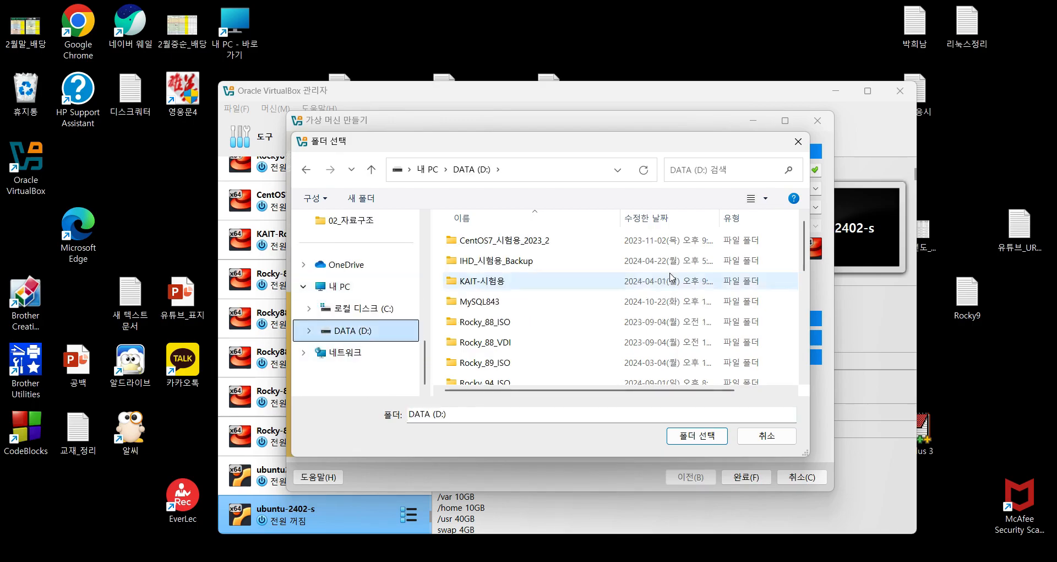
{"action": "scroll", "coordinate": [671, 277], "scroll_direction": "down", "scroll_amount": 5}
{"action": "scroll", "coordinate": [672, 277], "scroll_direction": "down", "scroll_amount": 3}
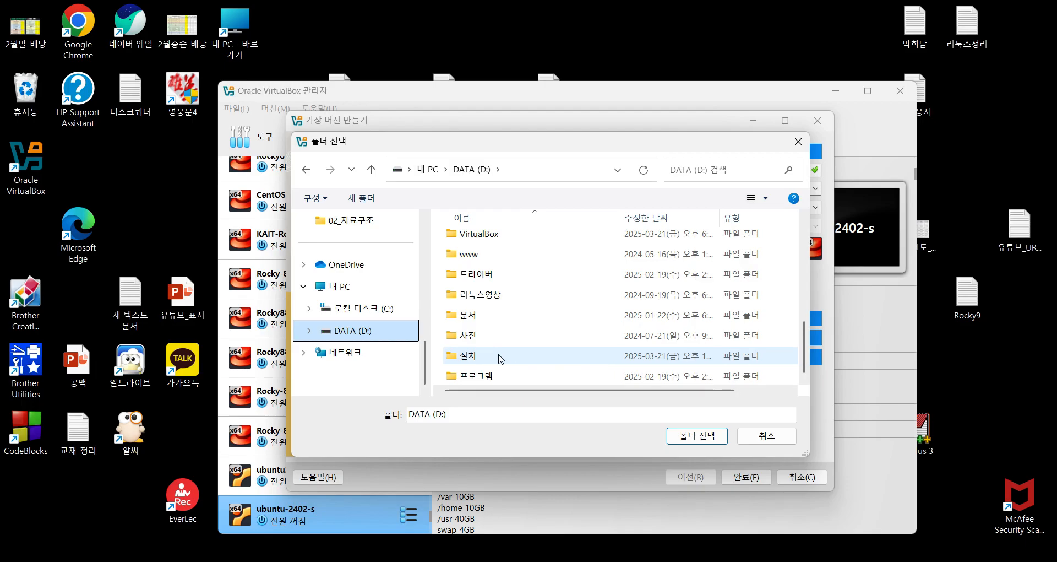
{"action": "left_click", "coordinate": [702, 438]}
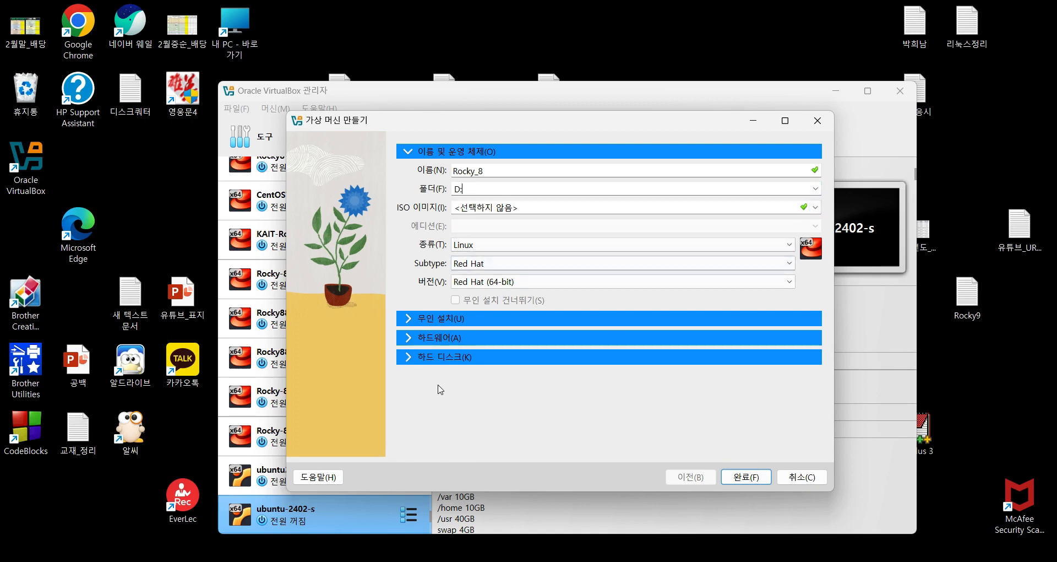
- Set the new virtual hard disk's size to 100 GB and create the Rocky_8 machine
{"action": "left_click", "coordinate": [405, 339]}
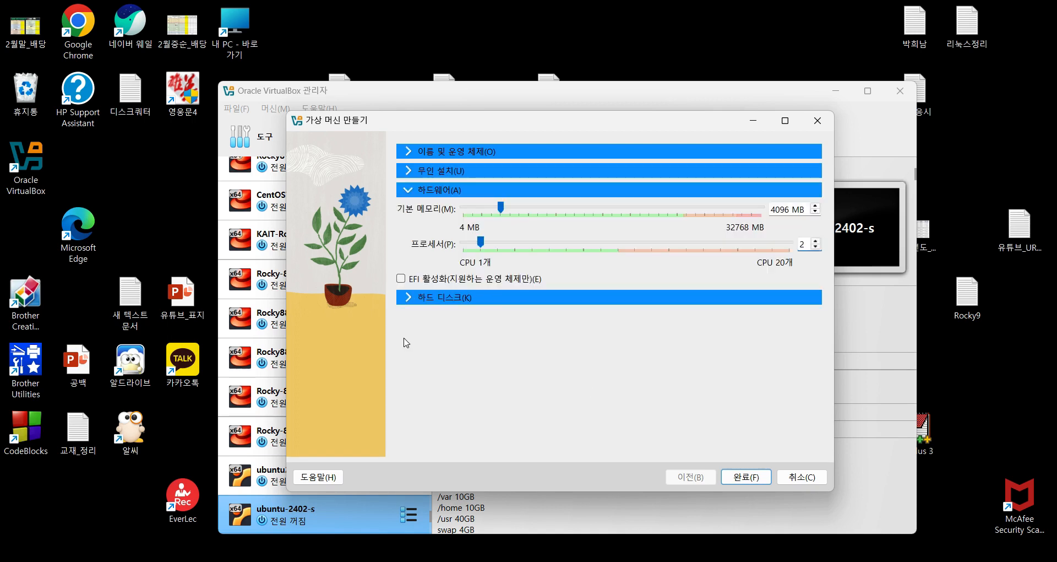
{"action": "left_click", "coordinate": [408, 297]}
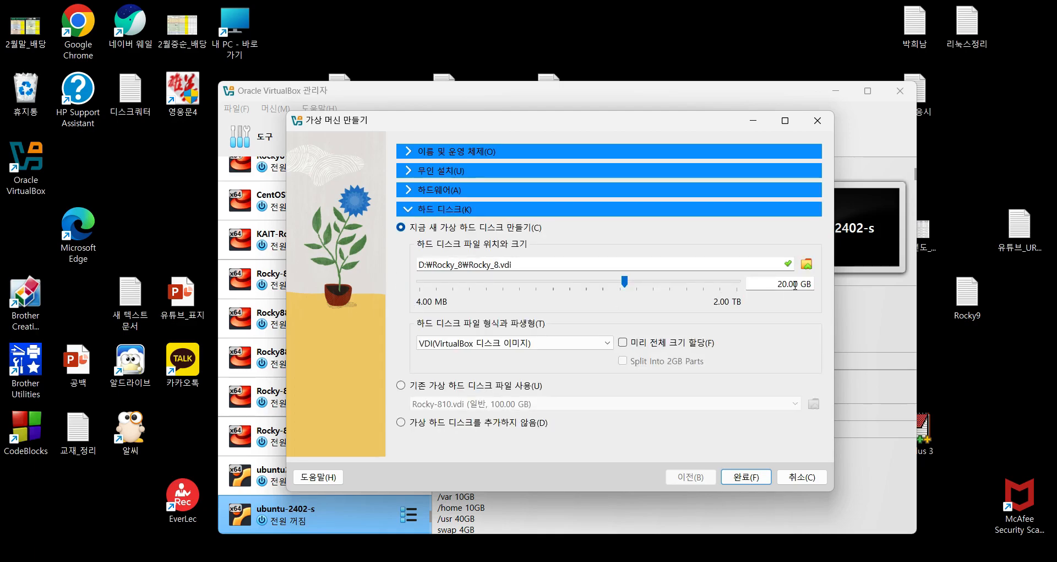
{"action": "type", "text": "100"}
{"action": "left_click", "coordinate": [754, 480]}
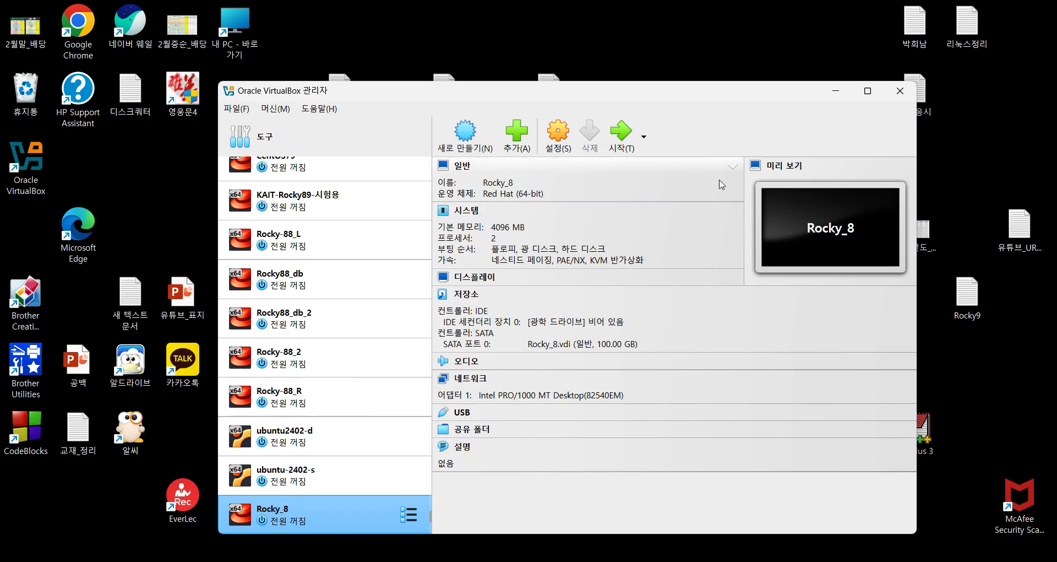
- Collapse and re-expand Rocky_8's general details, view its display details, and collapse them again
{"action": "left_click", "coordinate": [732, 167]}
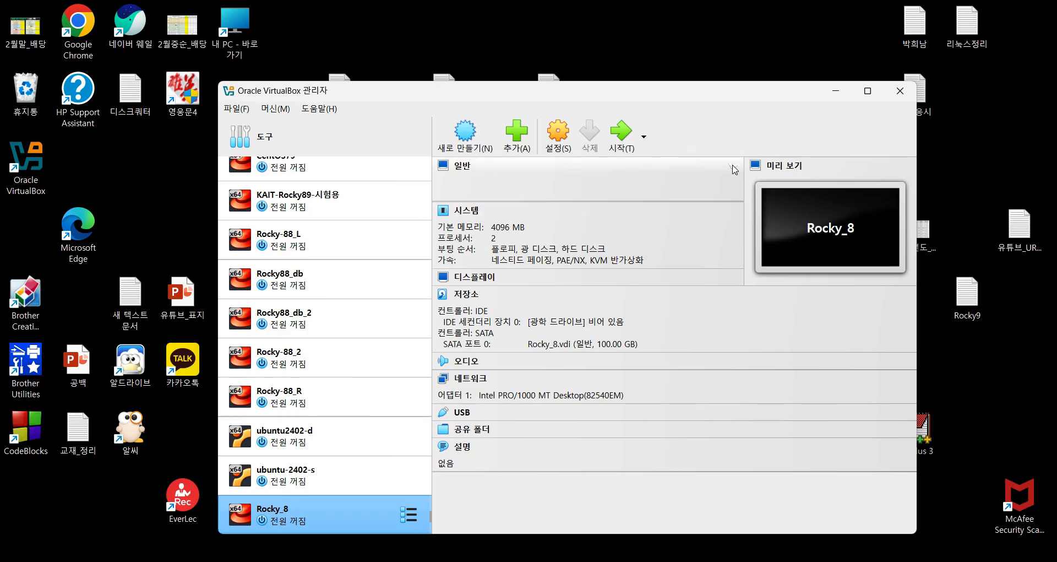
{"action": "left_click", "coordinate": [732, 168]}
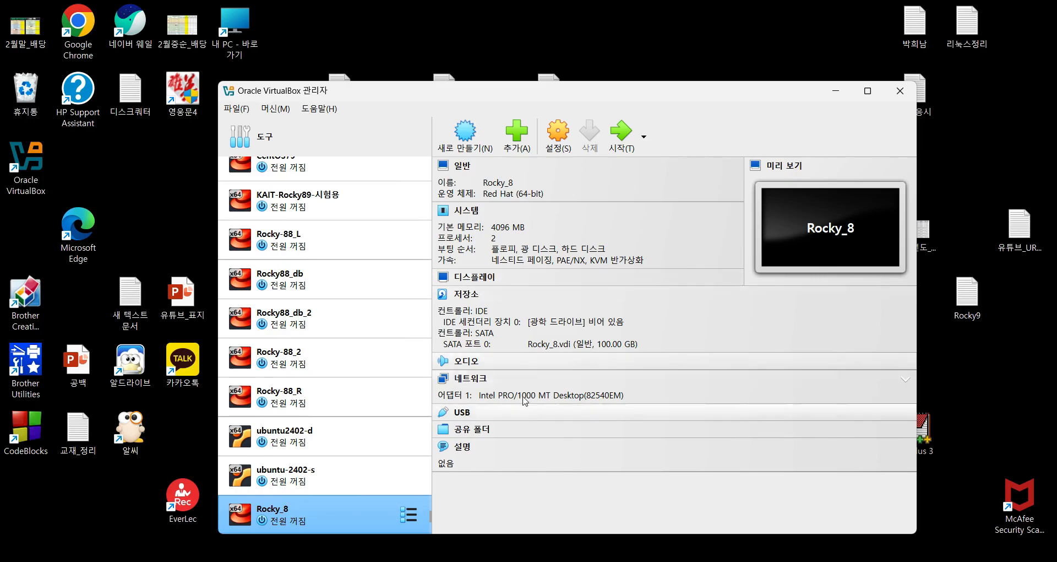
{"action": "left_click", "coordinate": [725, 279]}
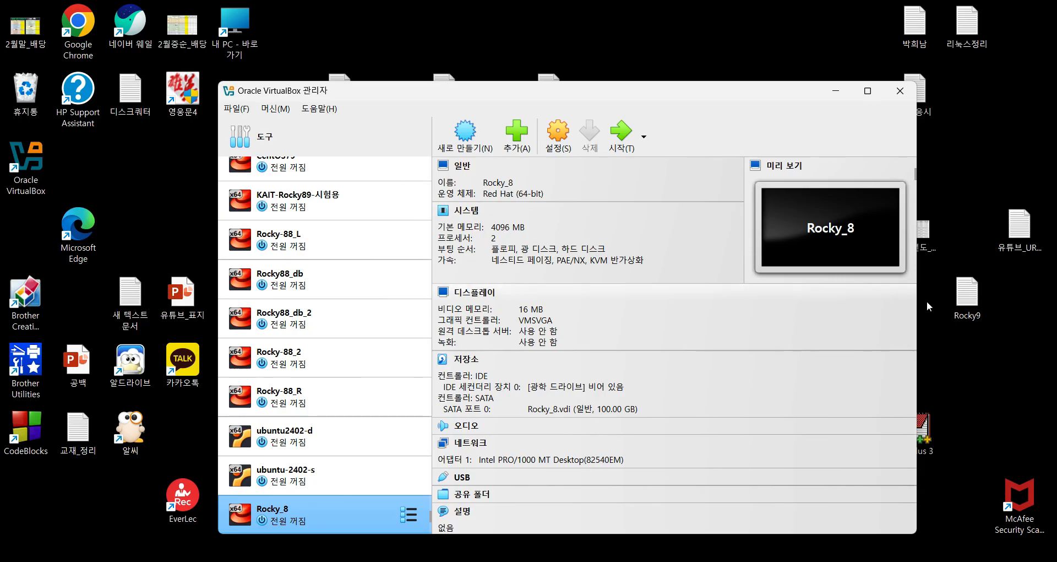
{"action": "left_click", "coordinate": [905, 296]}
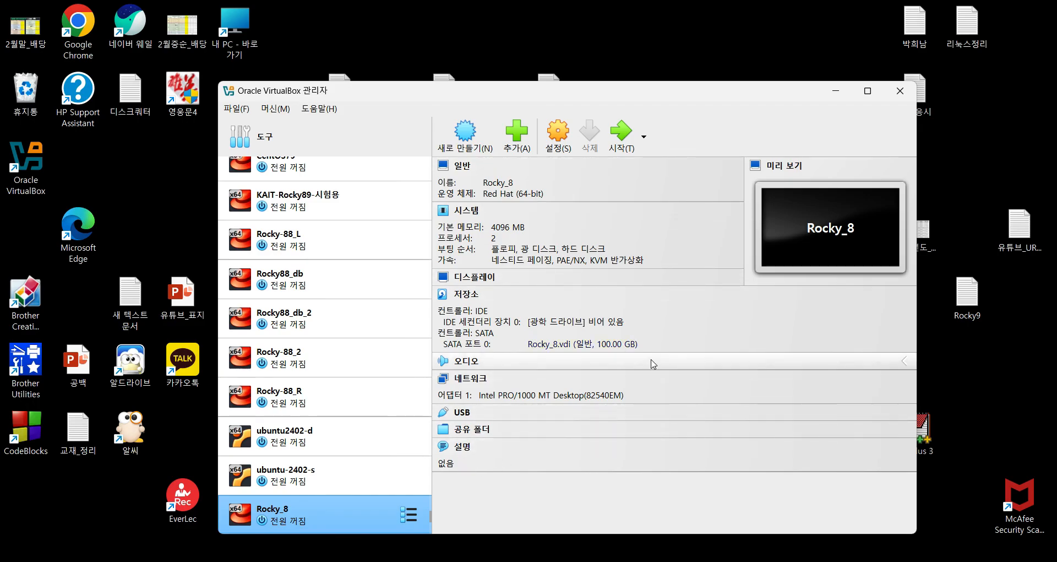
- Examine Rocky_8's general, system and display settings and close them without saving
{"action": "left_click", "coordinate": [558, 132]}
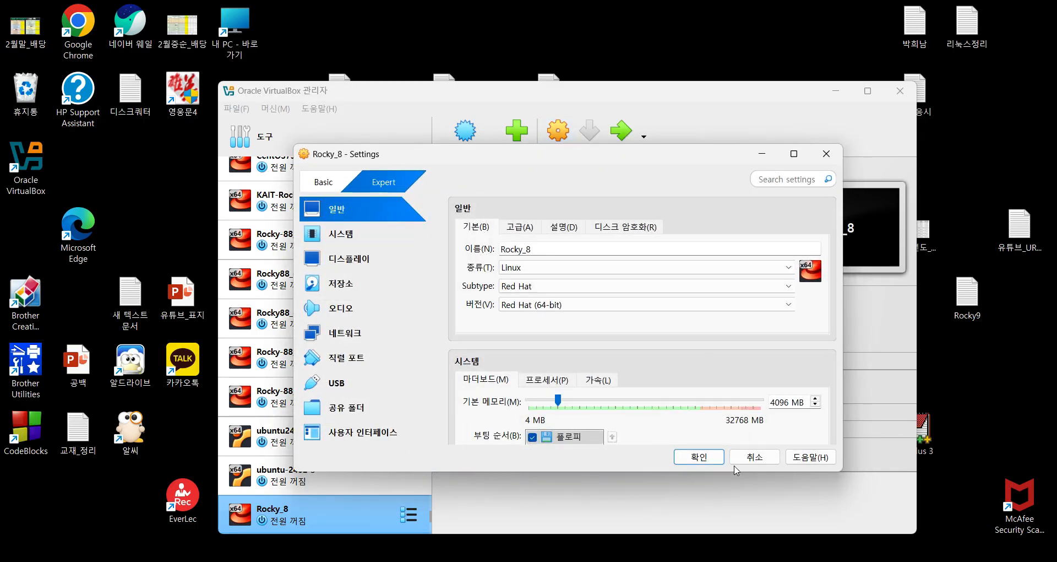
{"action": "left_click", "coordinate": [750, 458]}
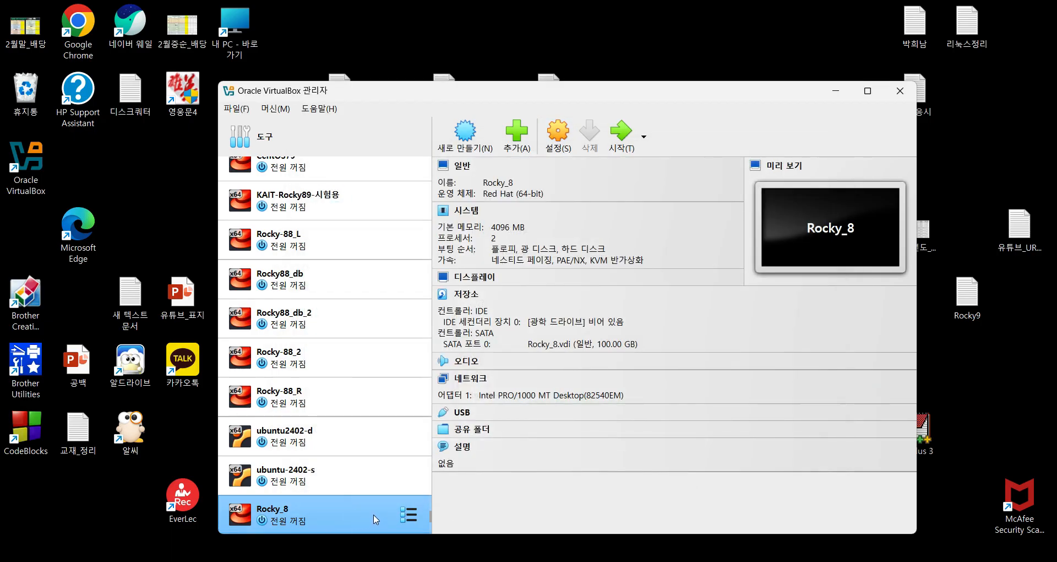
{"action": "left_click", "coordinate": [560, 132]}
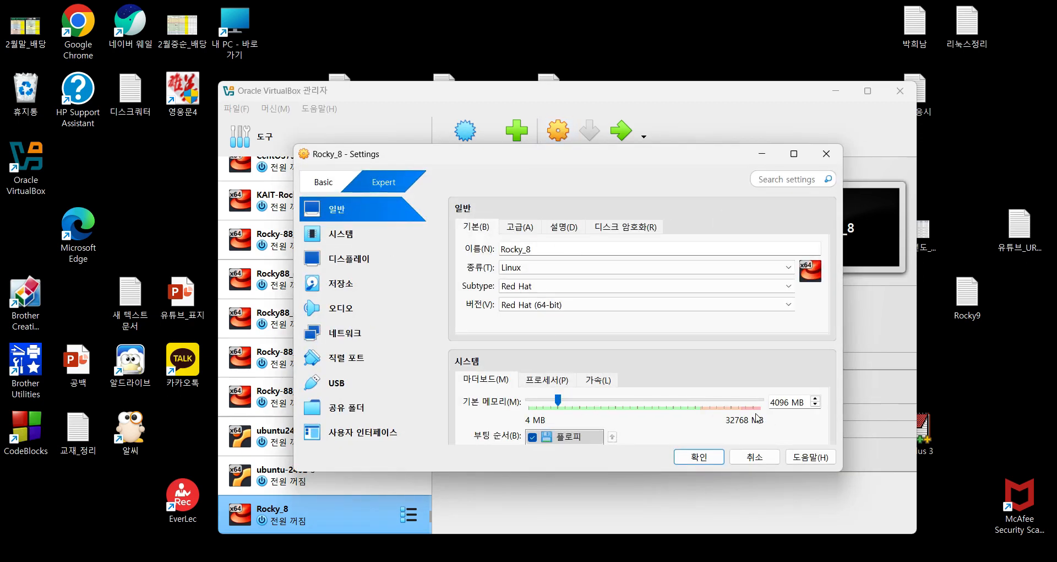
{"action": "left_click", "coordinate": [338, 236]}
{"action": "left_click", "coordinate": [343, 265]}
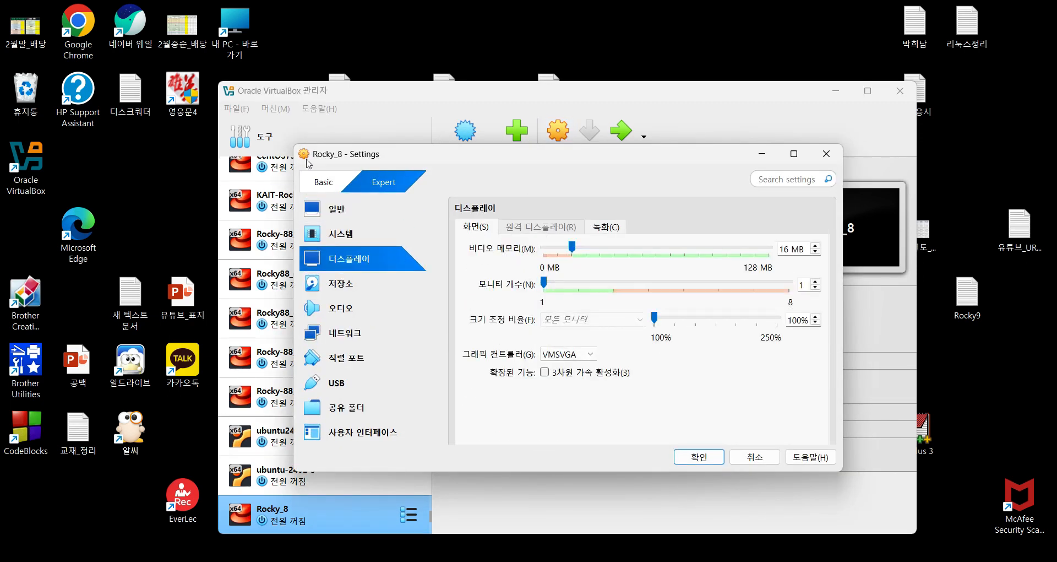
{"action": "left_click", "coordinate": [322, 215]}
{"action": "scroll", "coordinate": [634, 278], "scroll_direction": "down", "scroll_amount": 8}
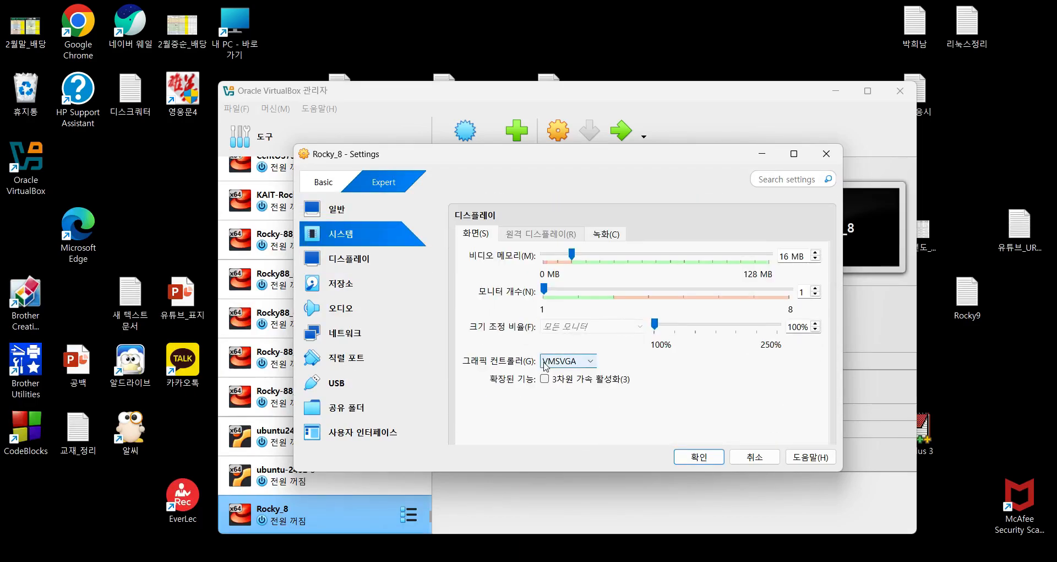
{"action": "left_click", "coordinate": [756, 458]}
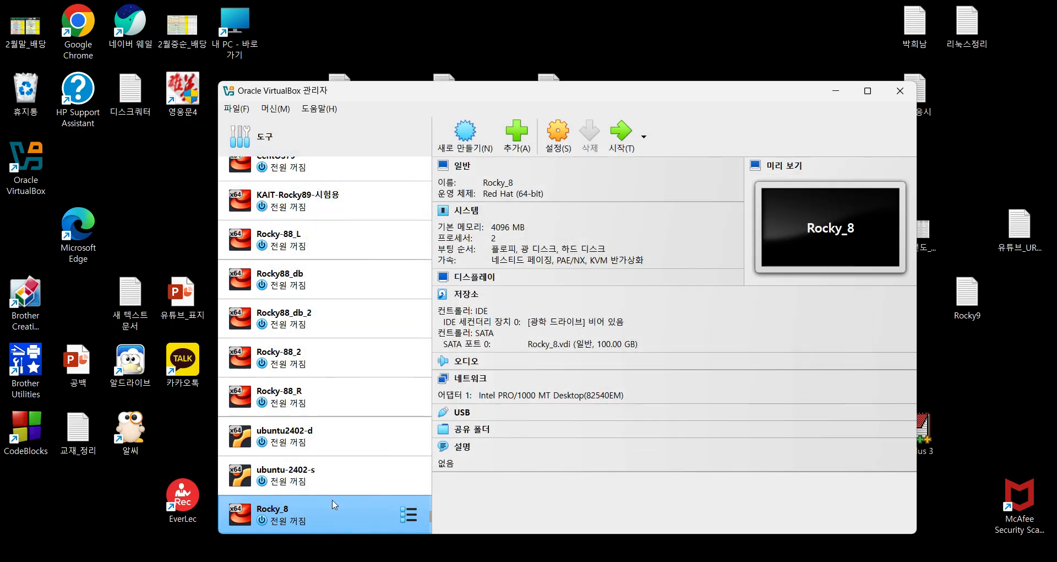